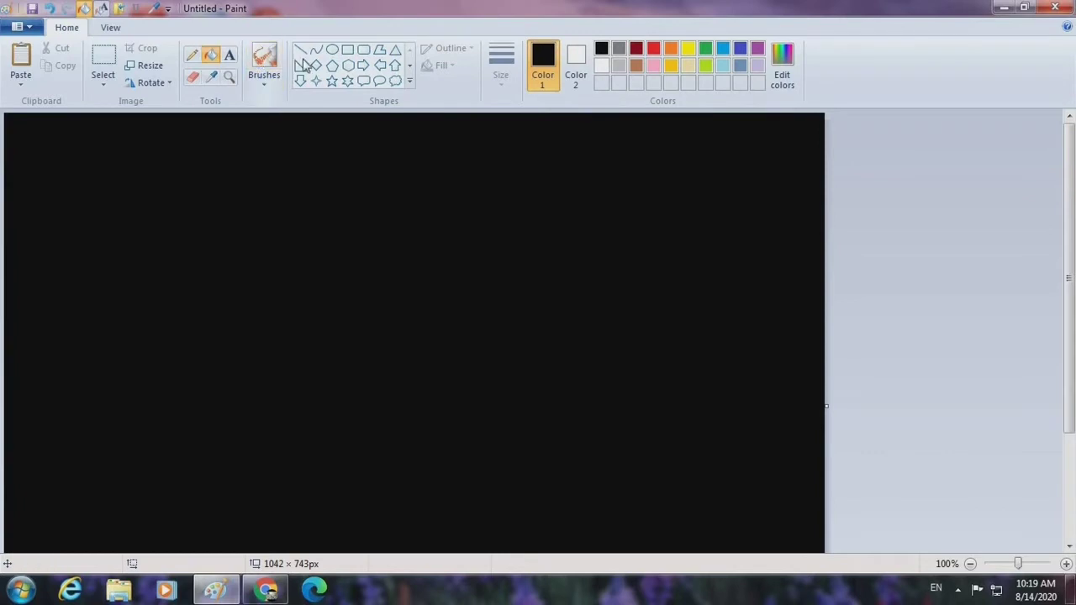
# Draw a solid white ellipse about 566 × 507 px as a moon on the black canvas, against its right edge
pyautogui.click(330, 51)
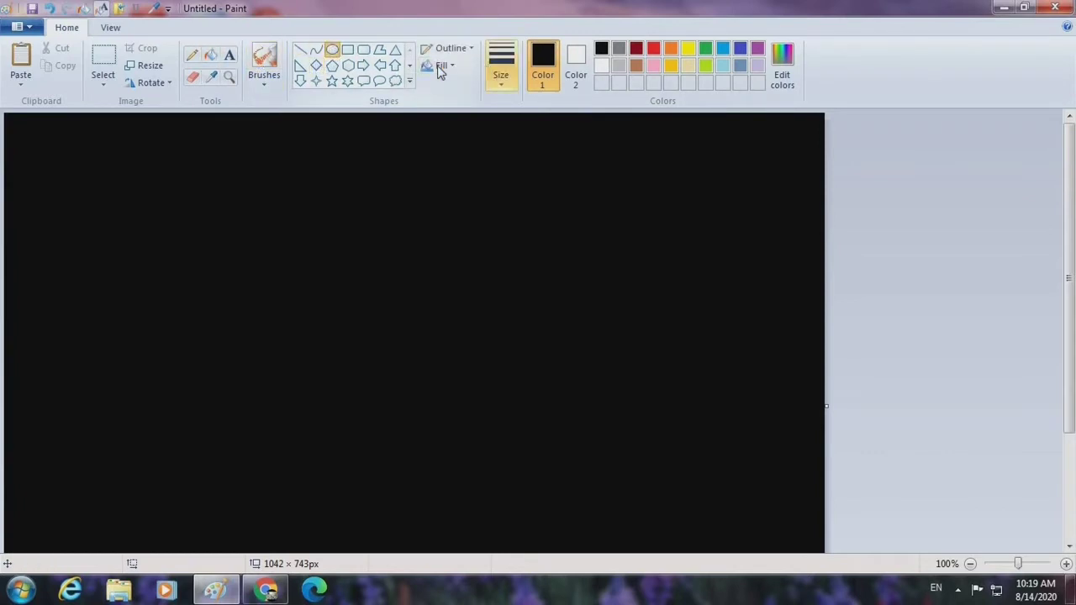
pyautogui.click(458, 50)
pyautogui.click(463, 90)
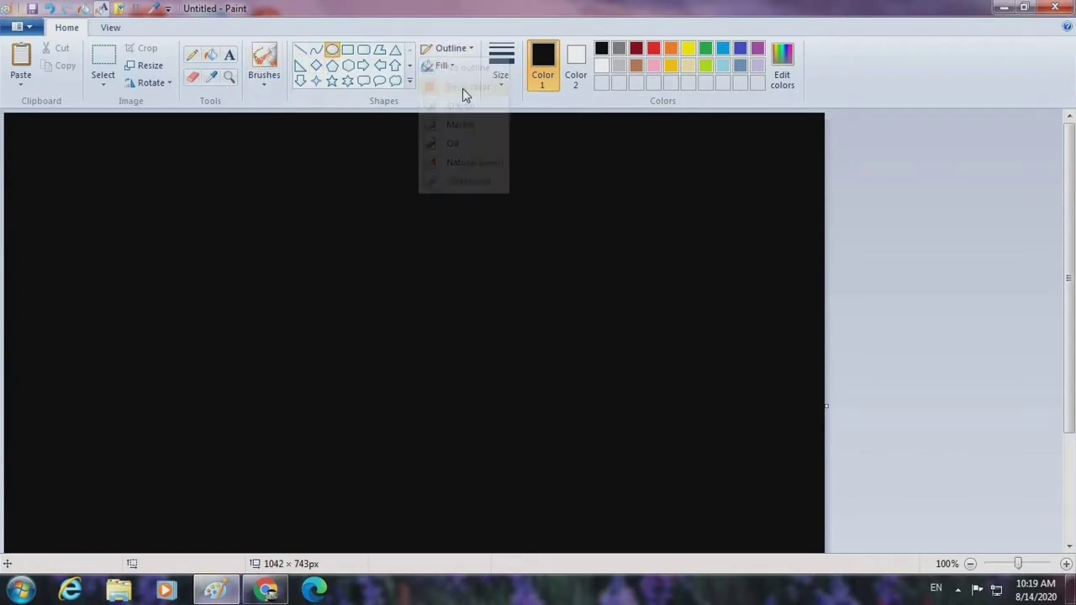
pyautogui.click(603, 66)
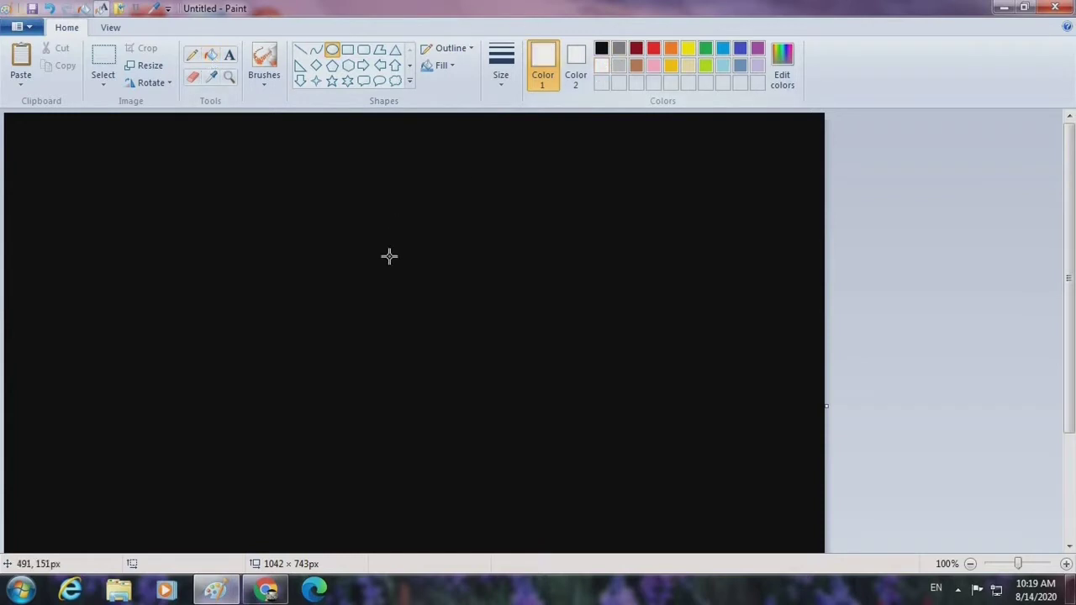
pyautogui.moveTo(330, 223); pyautogui.dragTo(767, 594)
pyautogui.moveTo(762, 224); pyautogui.dragTo(763, 207)
pyautogui.moveTo(657, 317); pyautogui.dragTo(706, 329)
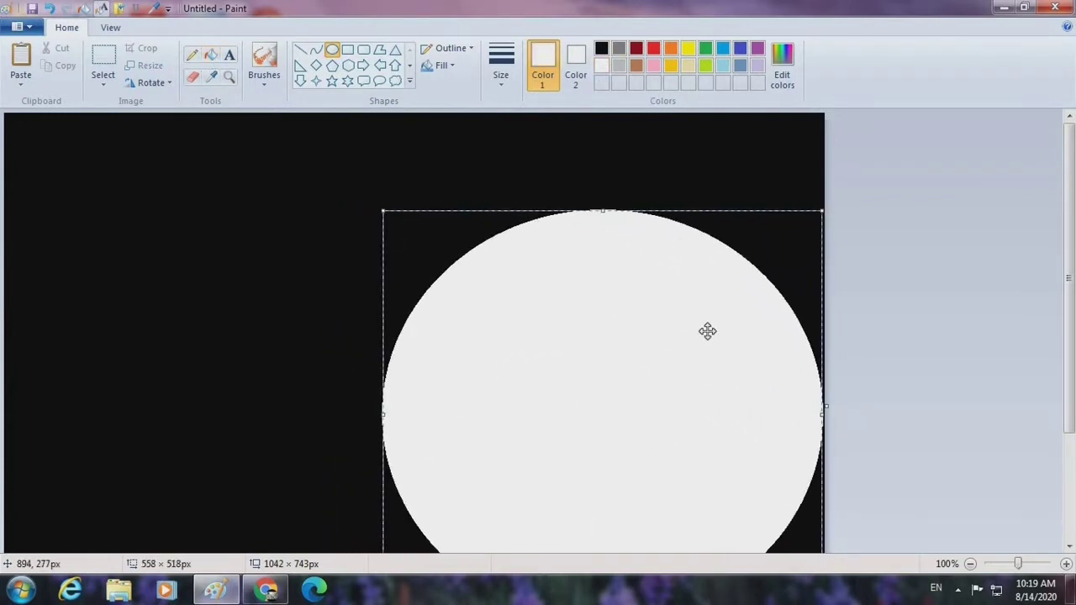
pyautogui.moveTo(378, 210); pyautogui.dragTo(374, 218)
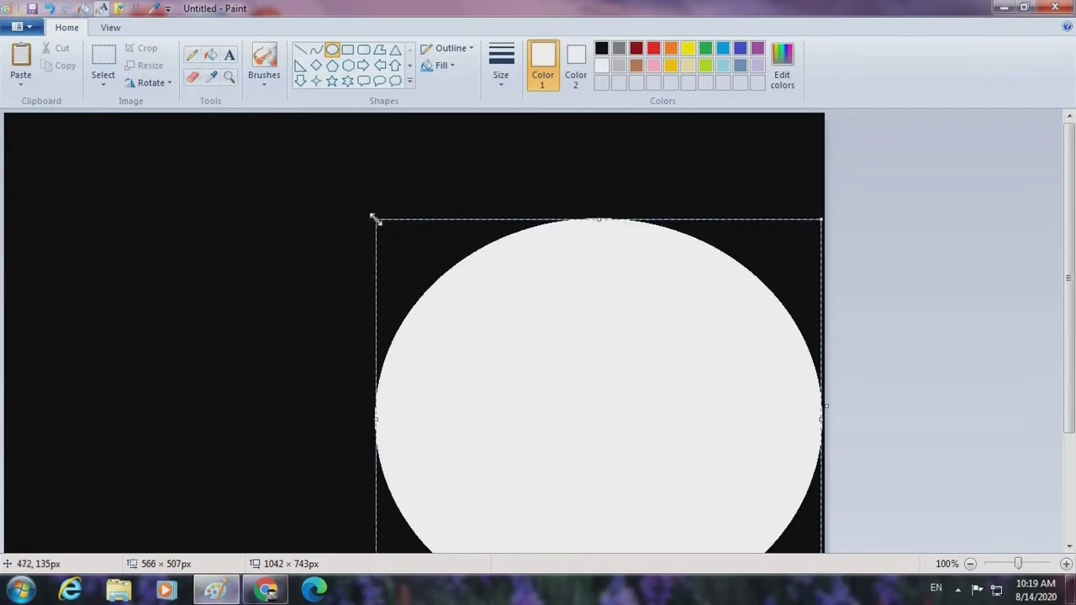
# Draw an uneven black hillside line rising across the moon's lower part and fill the area below it with black
pyautogui.click(192, 57)
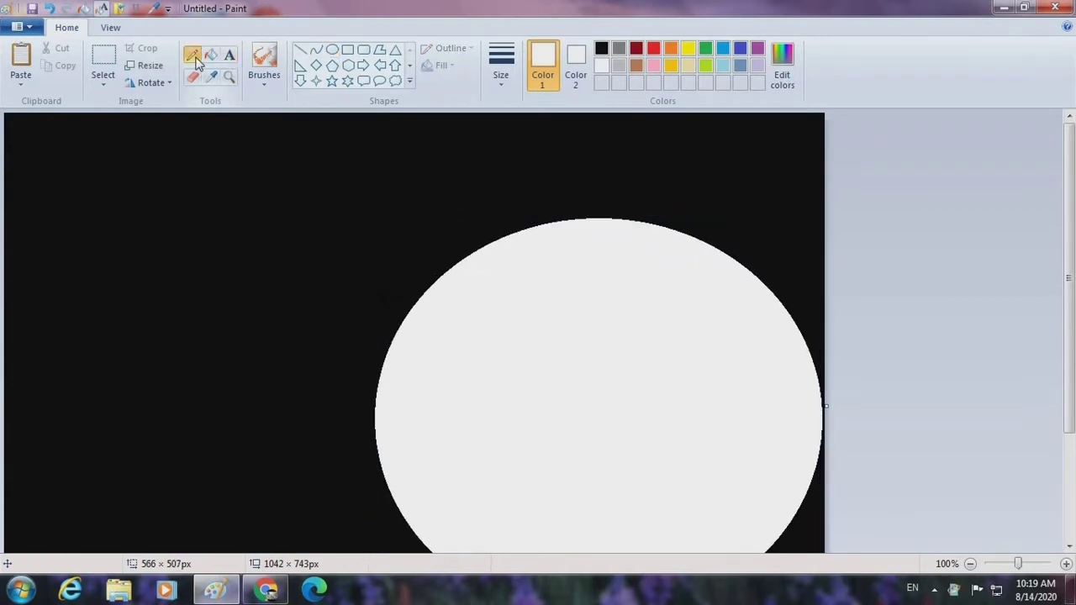
pyautogui.click(601, 48)
pyautogui.moveTo(419, 548)
pyautogui.mouseDown()
pyautogui.moveTo(455, 514)
pyautogui.moveTo(669, 452)
pyautogui.moveTo(712, 396)
pyautogui.moveTo(772, 401)
pyautogui.moveTo(803, 382)
pyautogui.mouseUp()
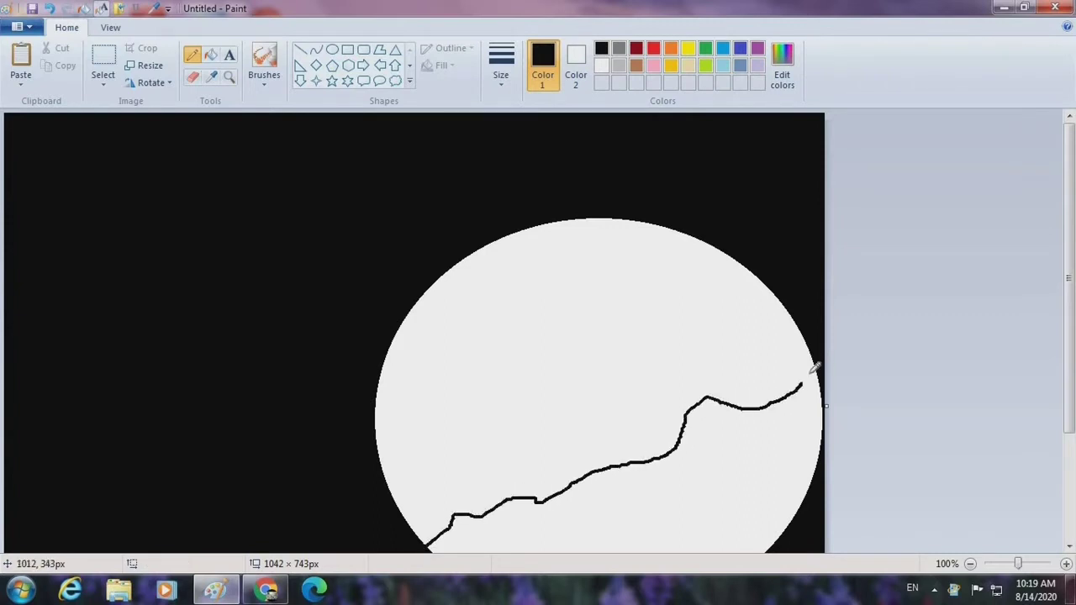
pyautogui.click(211, 55)
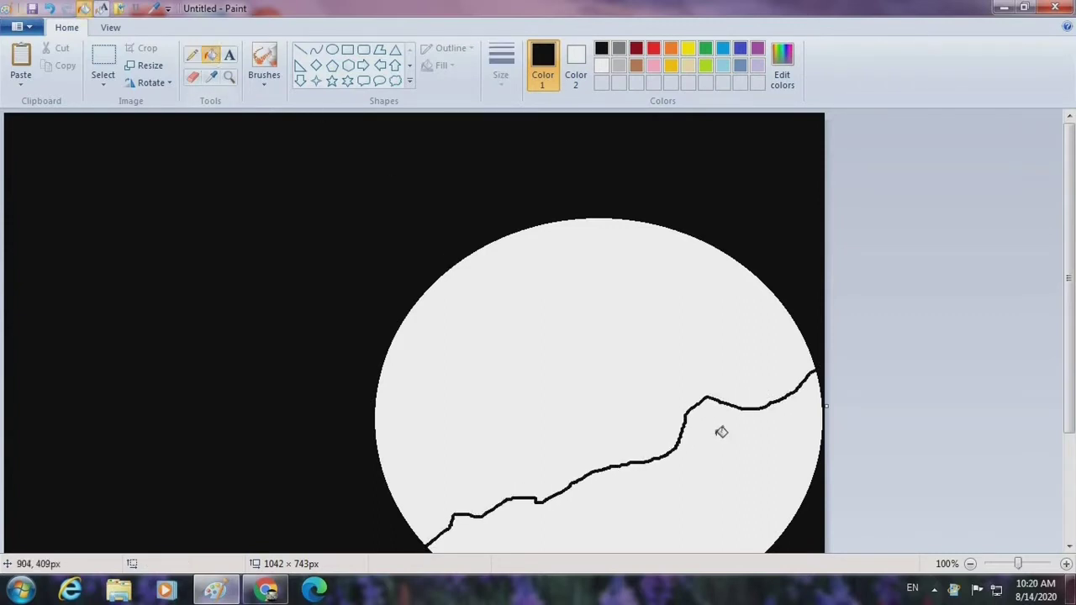
pyautogui.click(794, 424)
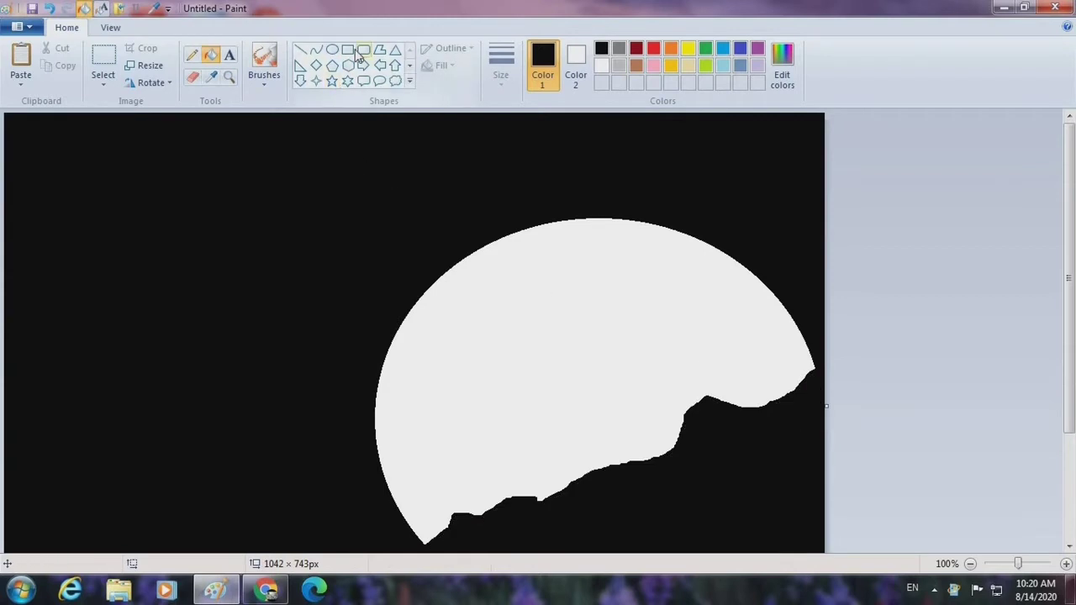
# Draw a leaning tree's outline in black pencil at 200% zoom, rising from the hillside with its main branches spreading across the moon
pyautogui.click(192, 56)
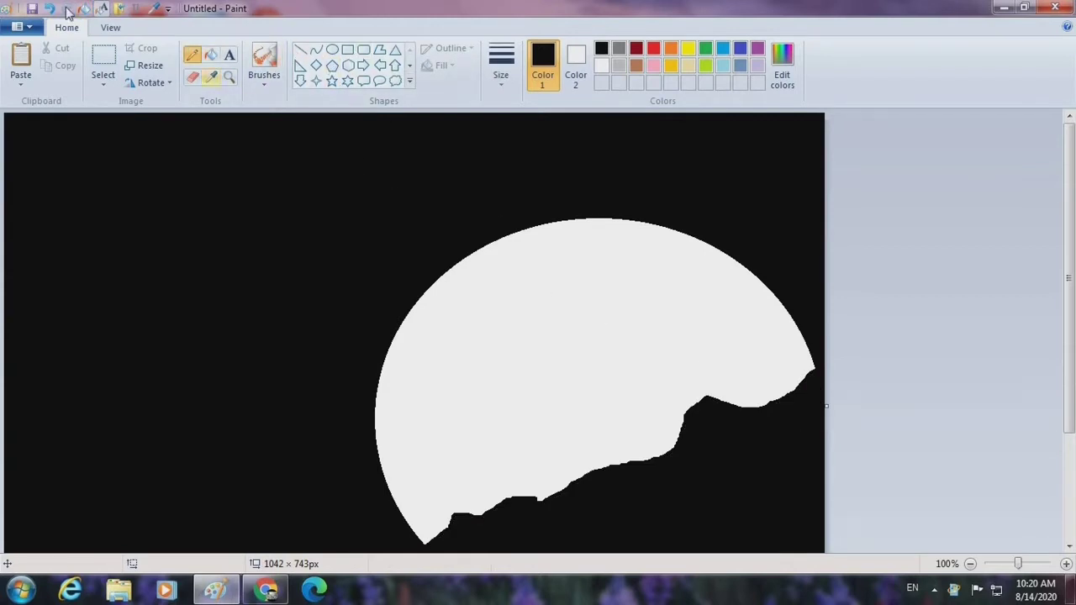
pyautogui.click(228, 76)
pyautogui.click(633, 381)
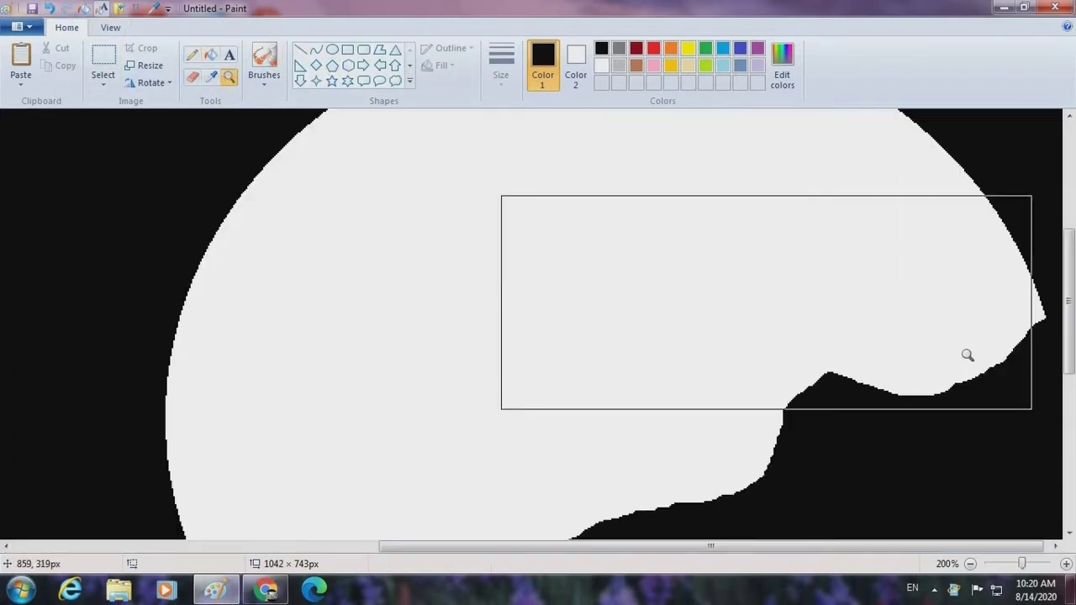
pyautogui.scroll(3, 968, 356)
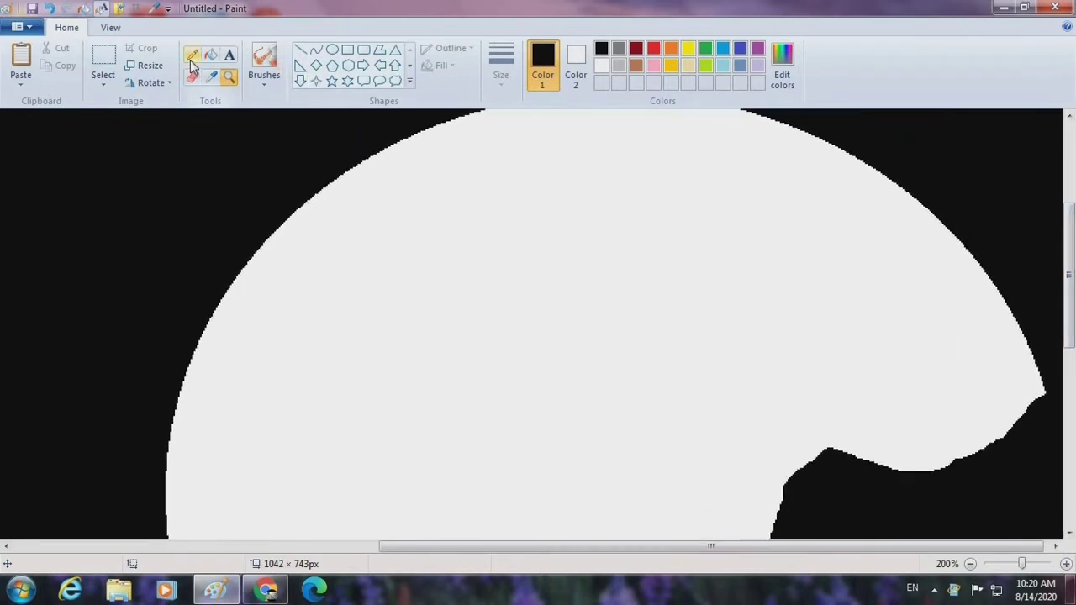
pyautogui.click(192, 59)
pyautogui.moveTo(782, 496)
pyautogui.mouseDown()
pyautogui.moveTo(761, 428)
pyautogui.moveTo(661, 326)
pyautogui.moveTo(419, 292)
pyautogui.mouseUp()
pyautogui.moveTo(905, 471)
pyautogui.mouseDown()
pyautogui.moveTo(889, 448)
pyautogui.moveTo(816, 405)
pyautogui.moveTo(767, 357)
pyautogui.moveTo(747, 293)
pyautogui.moveTo(746, 235)
pyautogui.moveTo(786, 176)
pyautogui.moveTo(812, 165)
pyautogui.mouseUp()
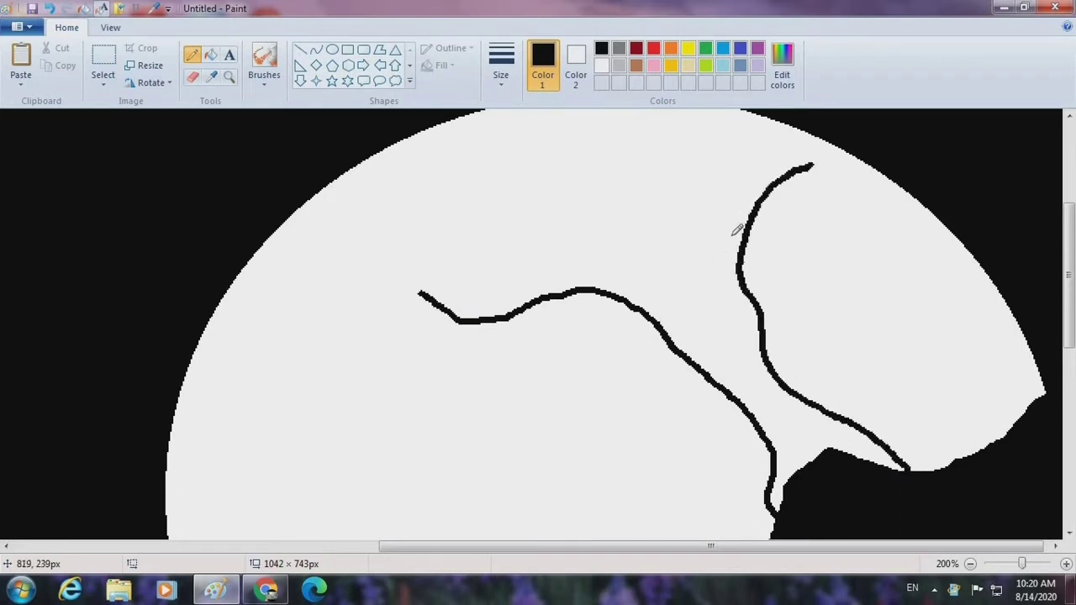
pyautogui.moveTo(759, 187)
pyautogui.mouseDown()
pyautogui.moveTo(708, 265)
pyautogui.moveTo(671, 250)
pyautogui.moveTo(693, 160)
pyautogui.moveTo(657, 198)
pyautogui.moveTo(658, 271)
pyautogui.moveTo(537, 269)
pyautogui.moveTo(488, 221)
pyautogui.moveTo(496, 212)
pyautogui.moveTo(506, 277)
pyautogui.moveTo(496, 294)
pyautogui.moveTo(440, 281)
pyautogui.mouseUp()
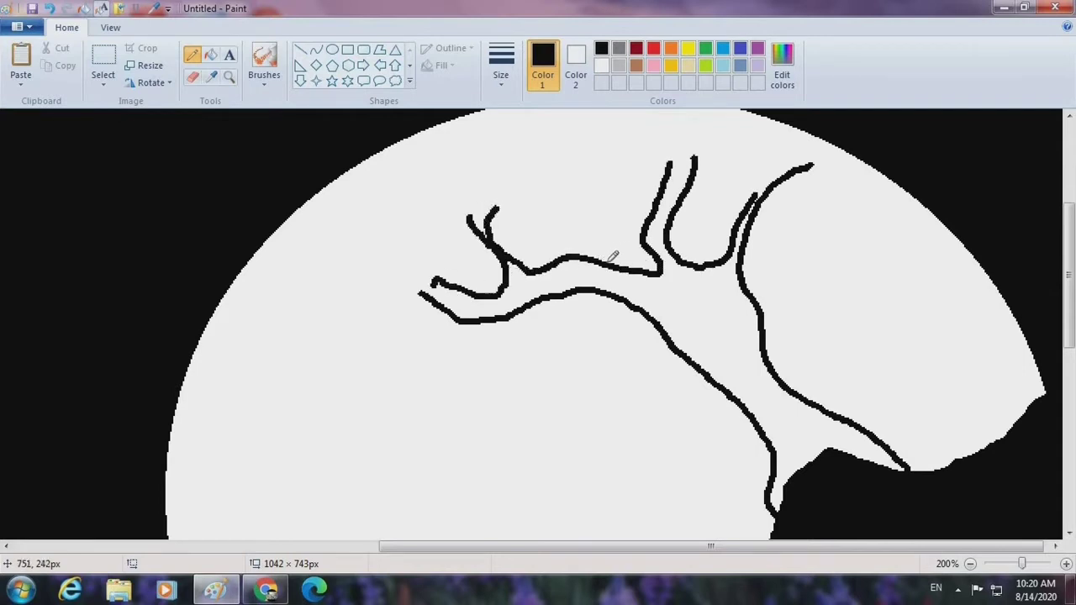
# Draw many thin black twigs forking off the tree's main branches on all sides of the crown
pyautogui.moveTo(613, 256); pyautogui.dragTo(610, 152)
pyautogui.moveTo(592, 257); pyautogui.dragTo(545, 212)
pyautogui.moveTo(584, 284); pyautogui.dragTo(535, 370)
pyautogui.moveTo(555, 322)
pyautogui.mouseDown()
pyautogui.moveTo(515, 316)
pyautogui.moveTo(447, 375)
pyautogui.mouseUp()
pyautogui.moveTo(746, 244)
pyautogui.mouseDown()
pyautogui.moveTo(778, 232)
pyautogui.moveTo(834, 245)
pyautogui.moveTo(825, 205)
pyautogui.moveTo(864, 203)
pyautogui.mouseUp()
pyautogui.moveTo(725, 170); pyautogui.dragTo(748, 137)
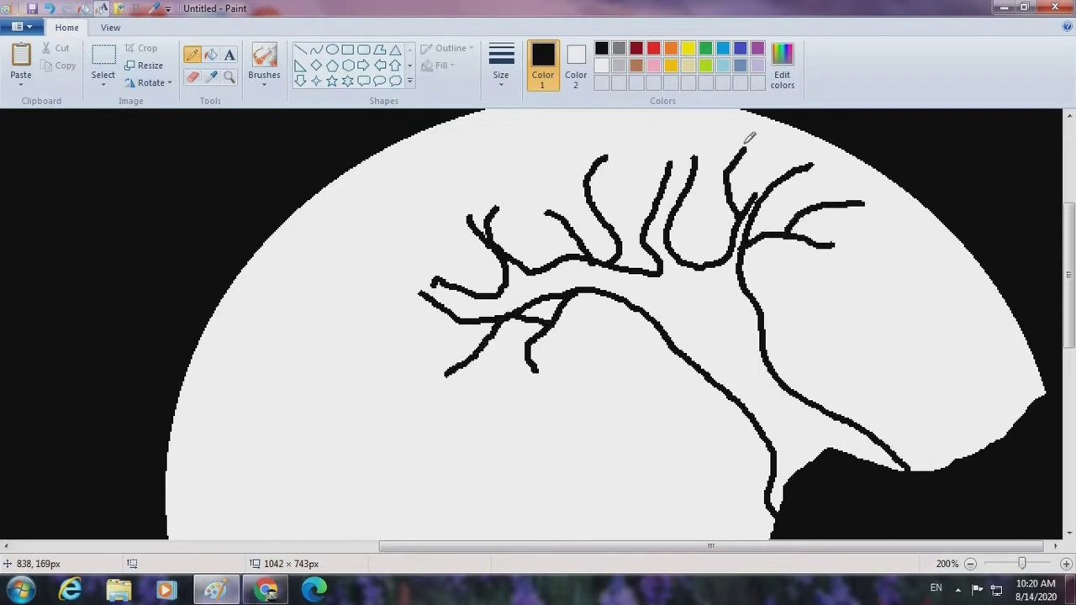
pyautogui.moveTo(661, 216)
pyautogui.mouseDown()
pyautogui.moveTo(649, 168)
pyautogui.moveTo(614, 134)
pyautogui.mouseUp()
pyautogui.moveTo(605, 221)
pyautogui.mouseDown()
pyautogui.moveTo(539, 186)
pyautogui.moveTo(508, 147)
pyautogui.mouseUp()
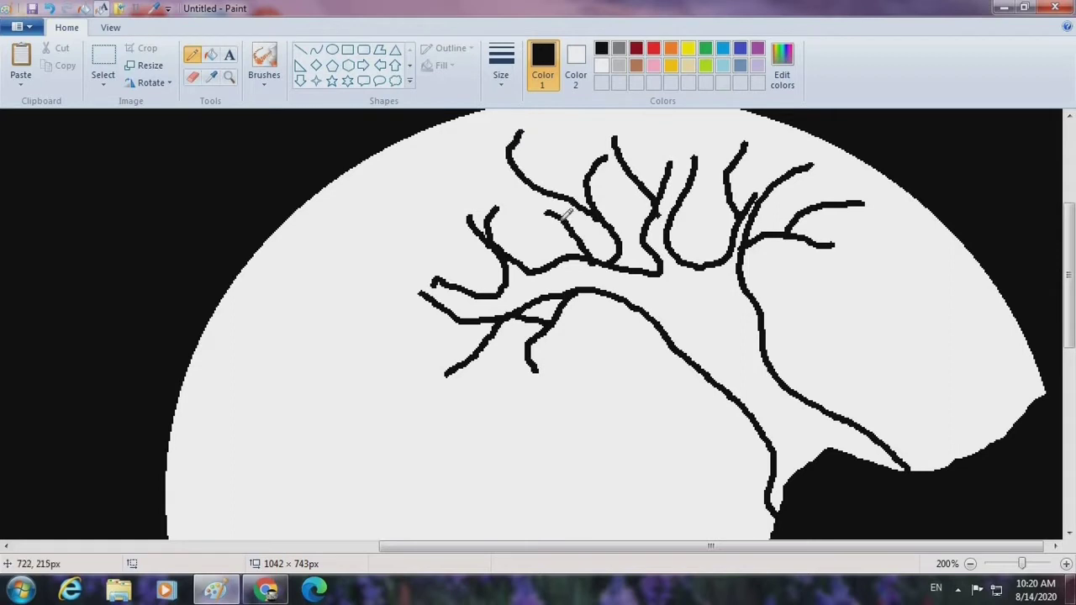
pyautogui.moveTo(565, 217)
pyautogui.mouseDown()
pyautogui.moveTo(518, 233)
pyautogui.moveTo(476, 175)
pyautogui.mouseUp()
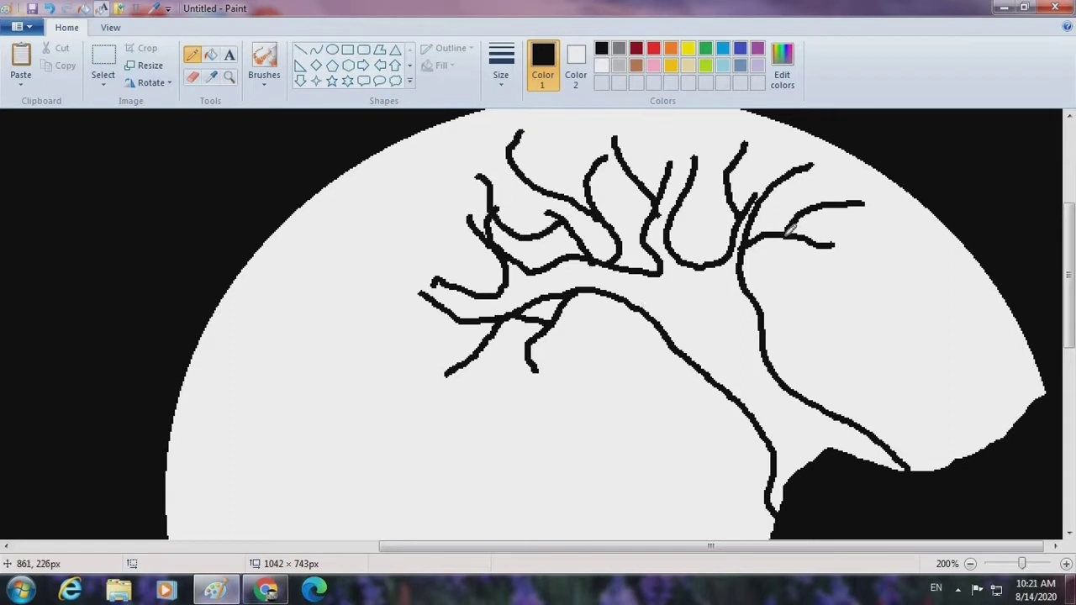
pyautogui.moveTo(789, 232)
pyautogui.mouseDown()
pyautogui.moveTo(816, 204)
pyautogui.moveTo(899, 265)
pyautogui.mouseUp()
pyautogui.moveTo(575, 289)
pyautogui.mouseDown()
pyautogui.moveTo(586, 310)
pyautogui.moveTo(559, 358)
pyautogui.mouseUp()
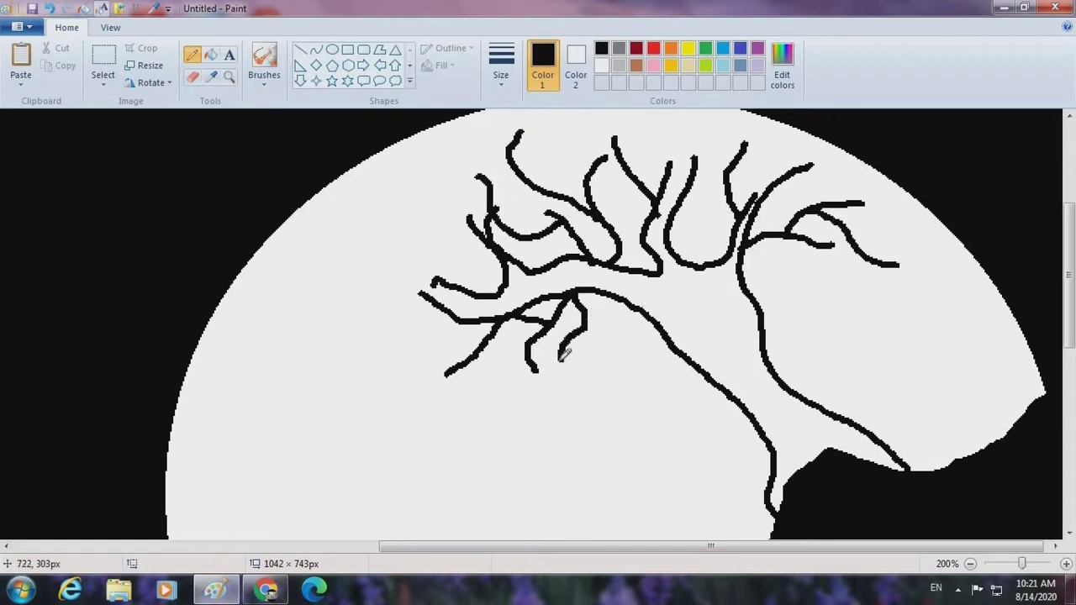
pyautogui.moveTo(586, 313)
pyautogui.mouseDown()
pyautogui.moveTo(590, 380)
pyautogui.moveTo(546, 400)
pyautogui.mouseUp()
pyautogui.moveTo(507, 257); pyautogui.dragTo(387, 270)
# Spray black foliage over all the tree's branches with a wide airbrush, leaving the trunk clear
pyautogui.click(228, 77)
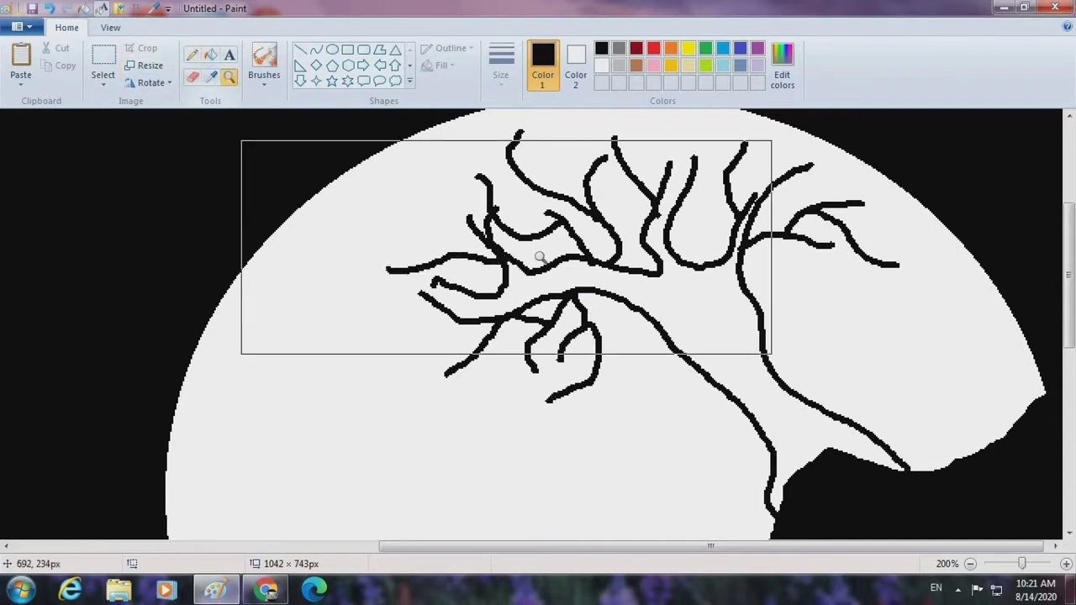
pyautogui.rightClick(504, 247)
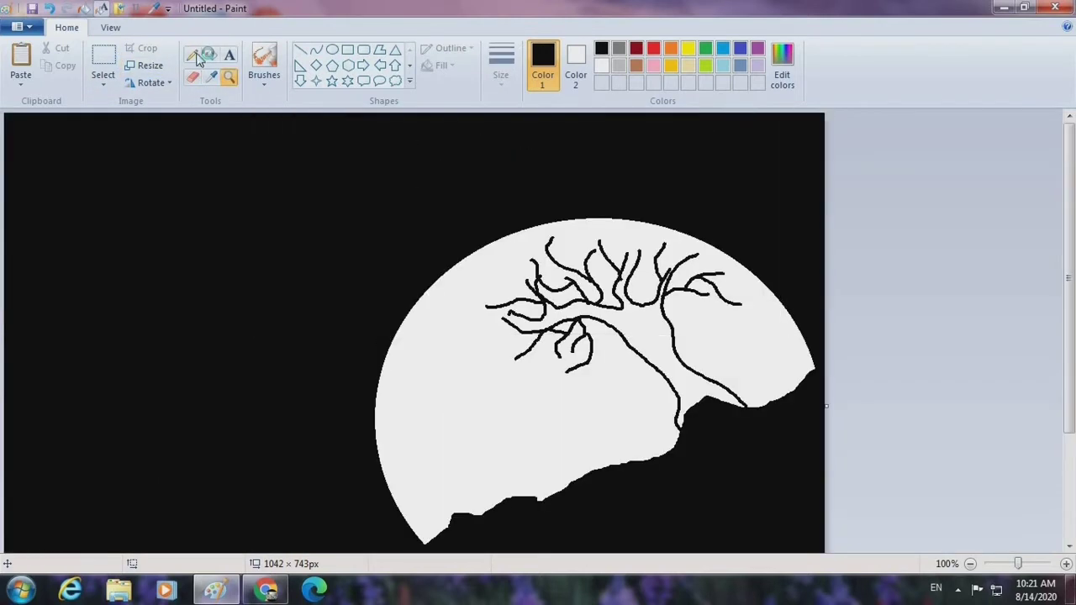
pyautogui.click(264, 63)
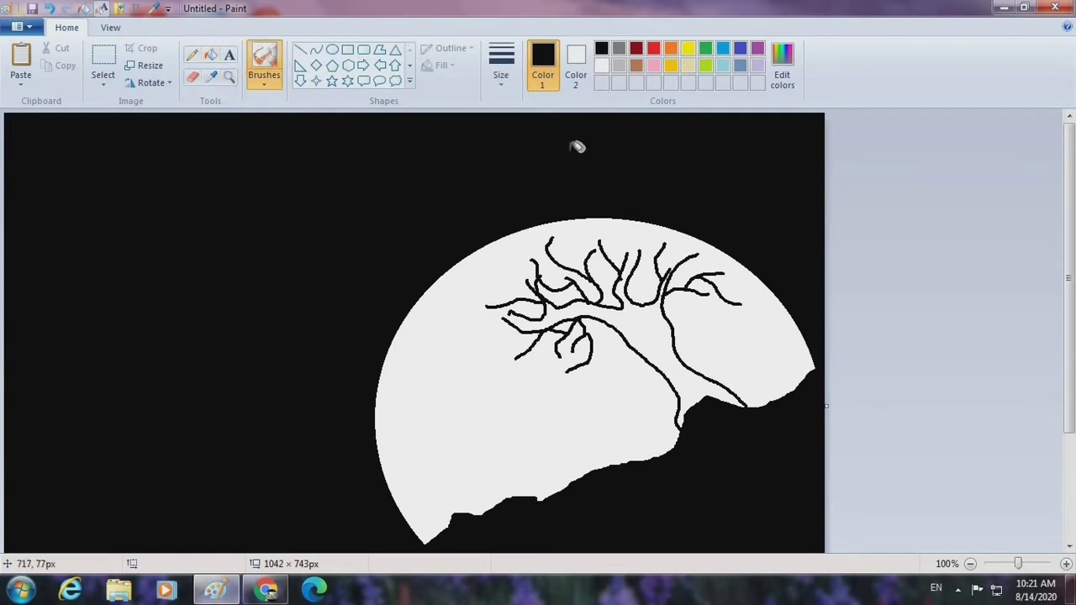
pyautogui.click(501, 72)
pyautogui.click(559, 206)
pyautogui.moveTo(575, 351)
pyautogui.mouseDown()
pyautogui.moveTo(584, 280)
pyautogui.moveTo(567, 297)
pyautogui.moveTo(591, 269)
pyautogui.moveTo(563, 290)
pyautogui.moveTo(596, 265)
pyautogui.moveTo(538, 282)
pyautogui.moveTo(529, 335)
pyautogui.moveTo(576, 351)
pyautogui.moveTo(506, 339)
pyautogui.moveTo(513, 307)
pyautogui.moveTo(585, 265)
pyautogui.moveTo(582, 308)
pyautogui.moveTo(584, 286)
pyautogui.moveTo(730, 299)
pyautogui.moveTo(642, 279)
pyautogui.moveTo(633, 263)
pyautogui.moveTo(573, 258)
pyautogui.moveTo(652, 267)
pyautogui.moveTo(570, 254)
pyautogui.moveTo(695, 249)
pyautogui.moveTo(615, 250)
pyautogui.moveTo(703, 278)
pyautogui.moveTo(582, 298)
pyautogui.moveTo(592, 328)
pyautogui.moveTo(560, 294)
pyautogui.moveTo(536, 307)
pyautogui.moveTo(566, 257)
pyautogui.moveTo(641, 249)
pyautogui.moveTo(688, 269)
pyautogui.moveTo(738, 322)
pyautogui.moveTo(736, 291)
pyautogui.moveTo(680, 256)
pyautogui.moveTo(636, 250)
pyautogui.moveTo(698, 275)
pyautogui.moveTo(592, 241)
pyautogui.moveTo(567, 249)
pyautogui.moveTo(553, 339)
pyautogui.moveTo(567, 381)
pyautogui.moveTo(525, 375)
pyautogui.moveTo(523, 355)
pyautogui.moveTo(563, 377)
pyautogui.moveTo(515, 318)
pyautogui.moveTo(509, 258)
pyautogui.moveTo(516, 284)
pyautogui.moveTo(532, 255)
pyautogui.moveTo(527, 309)
pyautogui.moveTo(550, 237)
pyautogui.moveTo(588, 248)
pyautogui.moveTo(539, 228)
pyautogui.moveTo(575, 234)
pyautogui.moveTo(561, 345)
pyautogui.moveTo(599, 328)
pyautogui.moveTo(597, 353)
pyautogui.moveTo(582, 353)
pyautogui.moveTo(569, 298)
pyautogui.moveTo(595, 318)
pyautogui.moveTo(594, 286)
pyautogui.moveTo(712, 318)
pyautogui.moveTo(676, 268)
pyautogui.moveTo(607, 266)
pyautogui.moveTo(563, 320)
pyautogui.moveTo(509, 297)
pyautogui.moveTo(589, 249)
pyautogui.moveTo(669, 300)
pyautogui.mouseUp()
# Draw two short parallel black pencil lines inside the upper trunk at 200% zoom
pyautogui.click(229, 77)
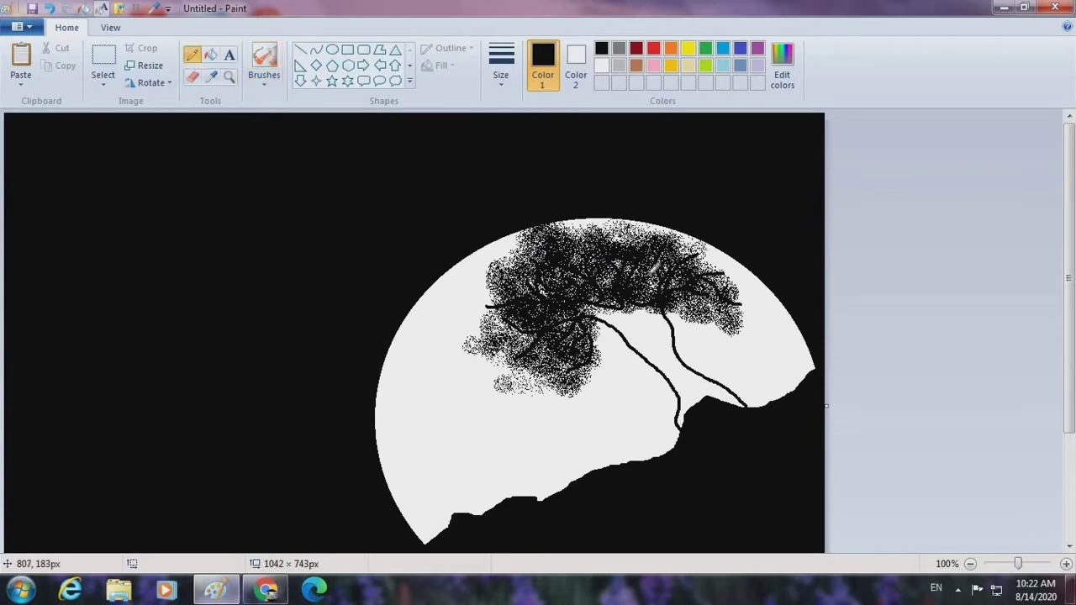
pyautogui.click(645, 337)
pyautogui.click(191, 55)
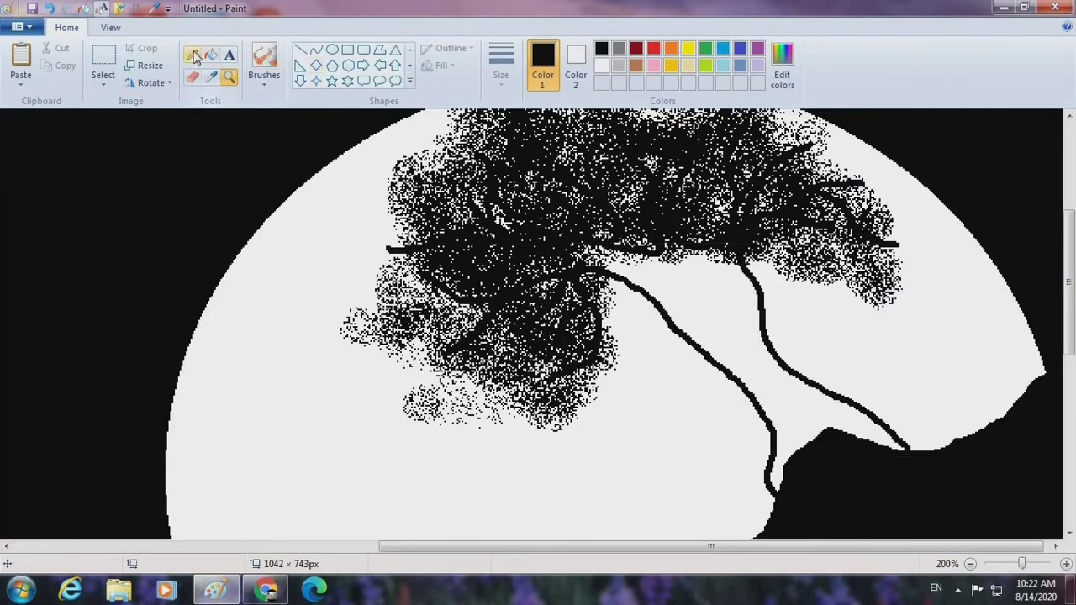
pyautogui.moveTo(690, 283); pyautogui.dragTo(744, 335)
pyautogui.moveTo(694, 260); pyautogui.dragTo(748, 307)
# Paint the trunk and its main branches solid black with a thick standard brush, undoing stray strokes
pyautogui.click(264, 83)
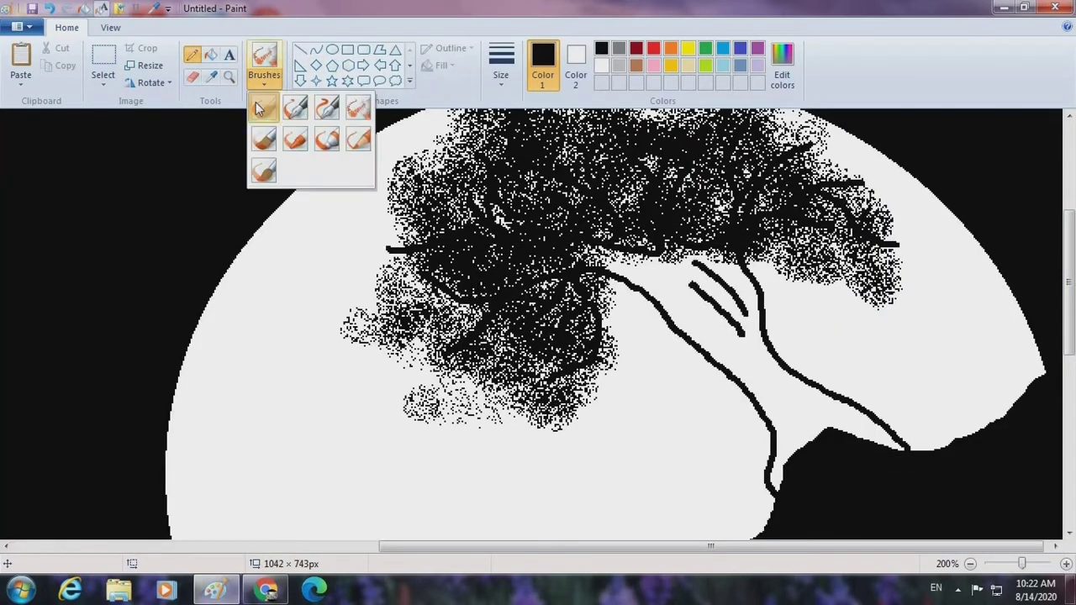
pyautogui.click(260, 107)
pyautogui.click(500, 76)
pyautogui.click(552, 200)
pyautogui.moveTo(706, 308); pyautogui.dragTo(812, 437)
pyautogui.hotkey('ctrl', 'z')
pyautogui.moveTo(812, 482)
pyautogui.mouseDown()
pyautogui.moveTo(816, 428)
pyautogui.moveTo(788, 426)
pyautogui.moveTo(777, 461)
pyautogui.mouseUp()
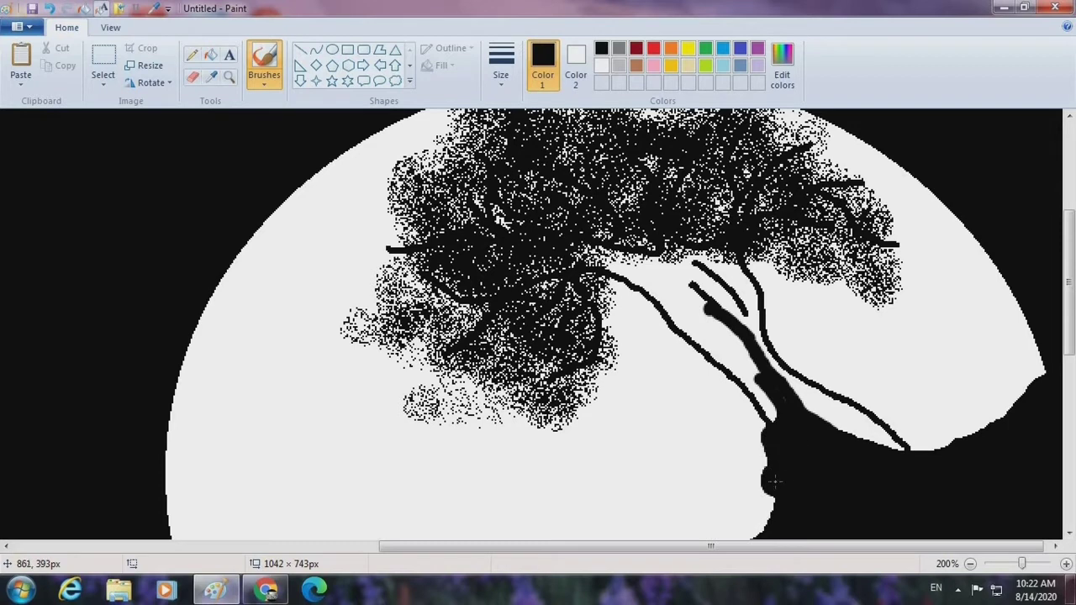
pyautogui.moveTo(763, 403)
pyautogui.mouseDown()
pyautogui.moveTo(651, 281)
pyautogui.moveTo(609, 265)
pyautogui.moveTo(769, 406)
pyautogui.moveTo(670, 263)
pyautogui.moveTo(727, 355)
pyautogui.moveTo(635, 265)
pyautogui.mouseUp()
pyautogui.hotkey('ctrl', 'z')
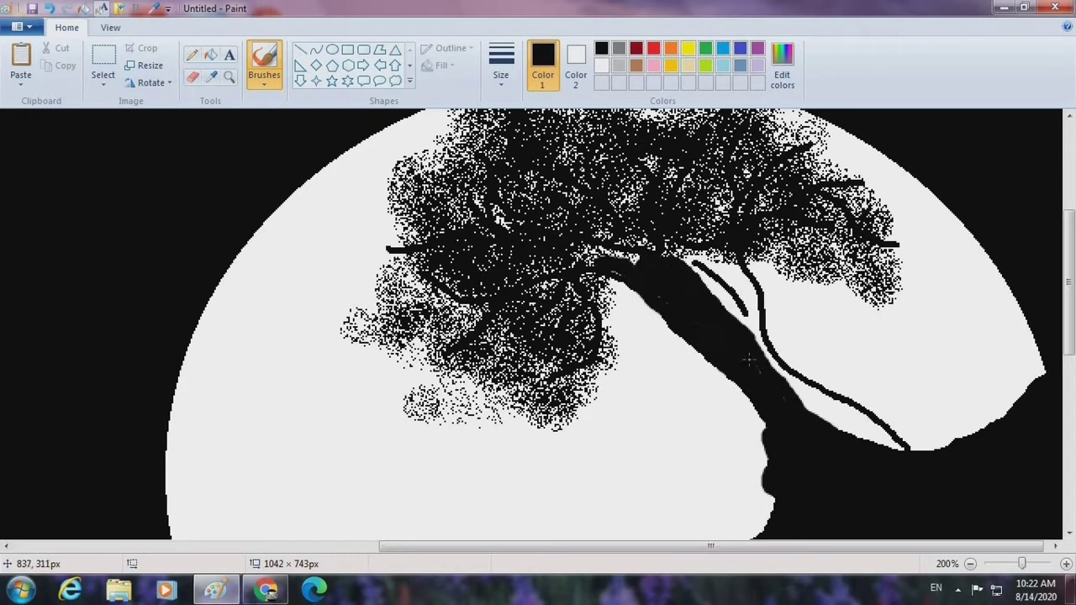
pyautogui.moveTo(823, 409)
pyautogui.mouseDown()
pyautogui.moveTo(883, 454)
pyautogui.moveTo(848, 428)
pyautogui.moveTo(880, 429)
pyautogui.moveTo(902, 458)
pyautogui.moveTo(866, 416)
pyautogui.moveTo(812, 396)
pyautogui.moveTo(733, 303)
pyautogui.moveTo(740, 331)
pyautogui.moveTo(787, 384)
pyautogui.moveTo(737, 274)
pyautogui.moveTo(779, 375)
pyautogui.moveTo(753, 362)
pyautogui.moveTo(825, 426)
pyautogui.mouseUp()
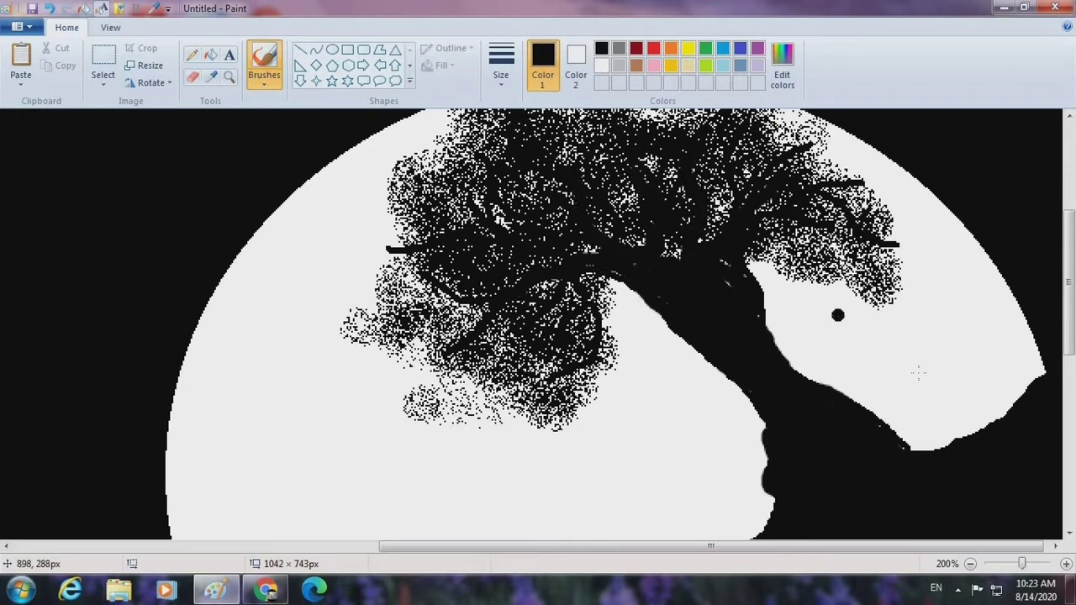
# Draw a black-outlined house on the hillside from a rectangle about 130 × 106 px and a triangular roof about 197 × 74 px
pyautogui.click(970, 563)
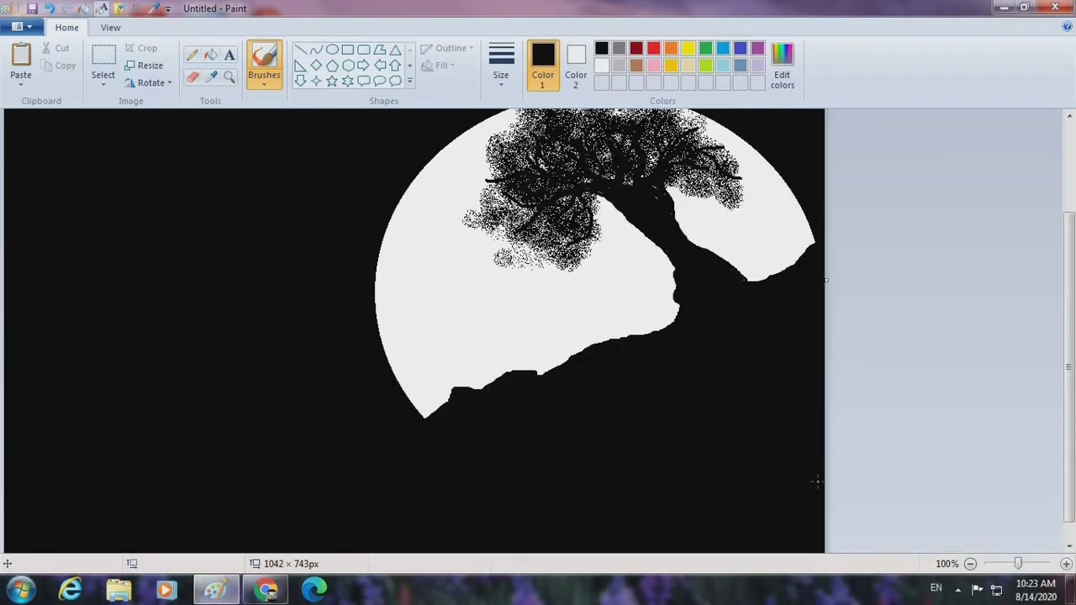
pyautogui.scroll(2, 1057, 395)
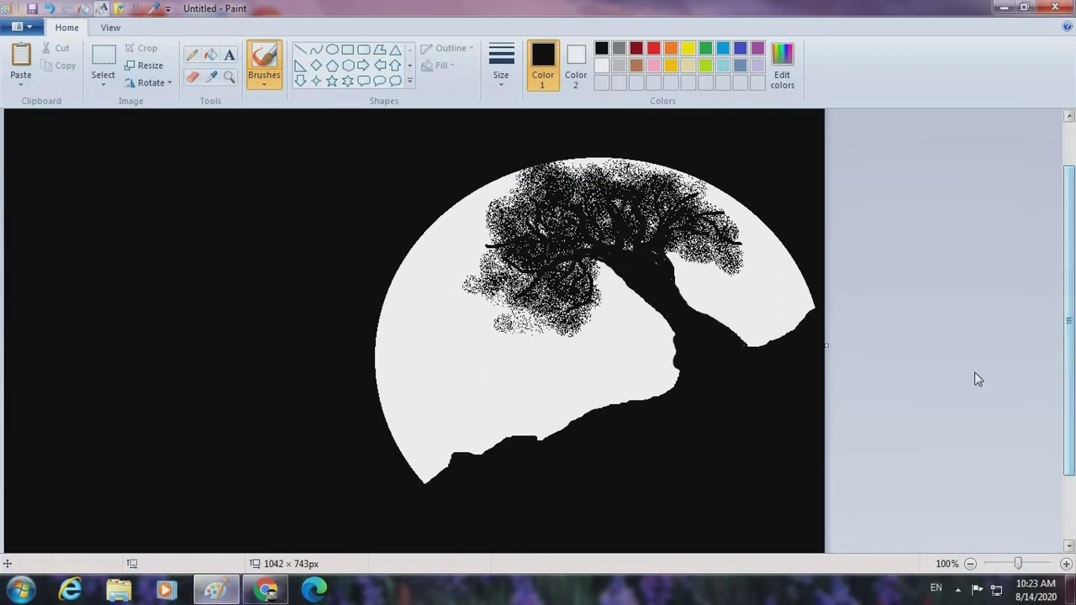
pyautogui.click(347, 49)
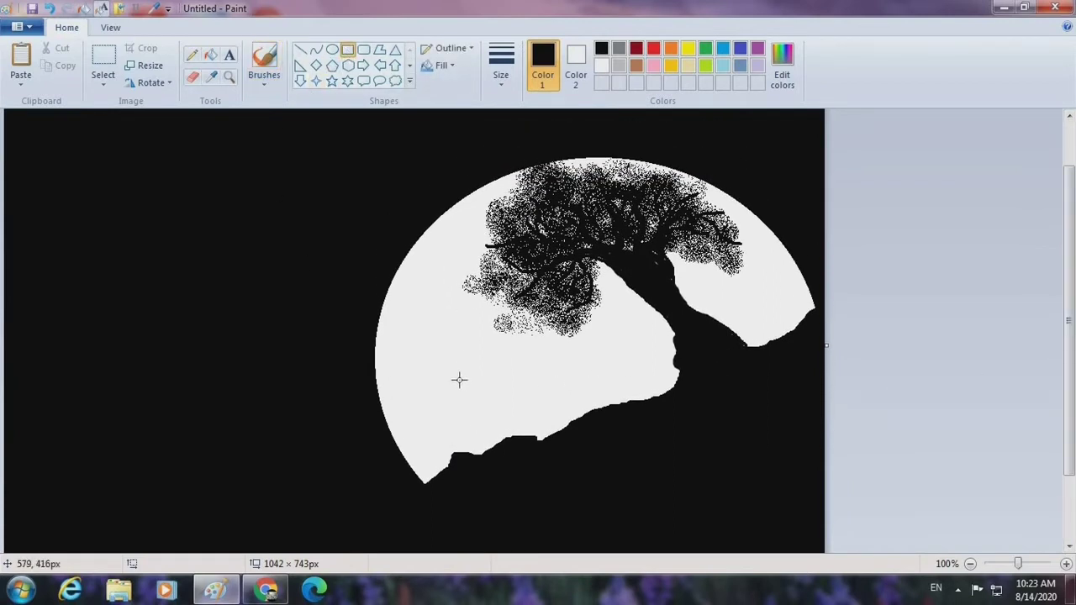
pyautogui.moveTo(458, 380); pyautogui.dragTo(559, 461)
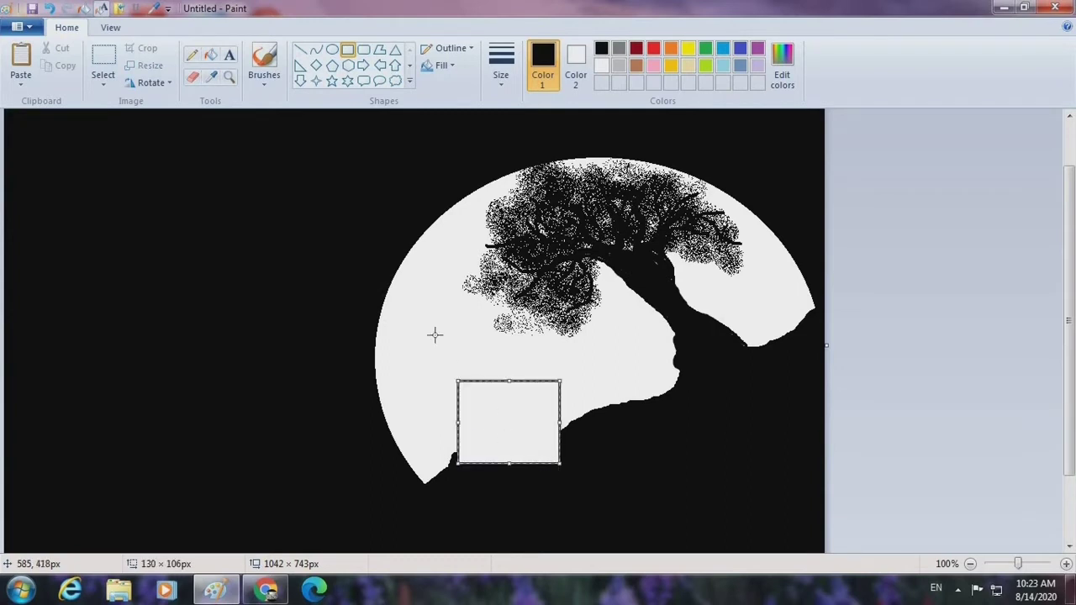
pyautogui.click(395, 48)
pyautogui.click(431, 386)
pyautogui.moveTo(458, 376); pyautogui.dragTo(585, 329)
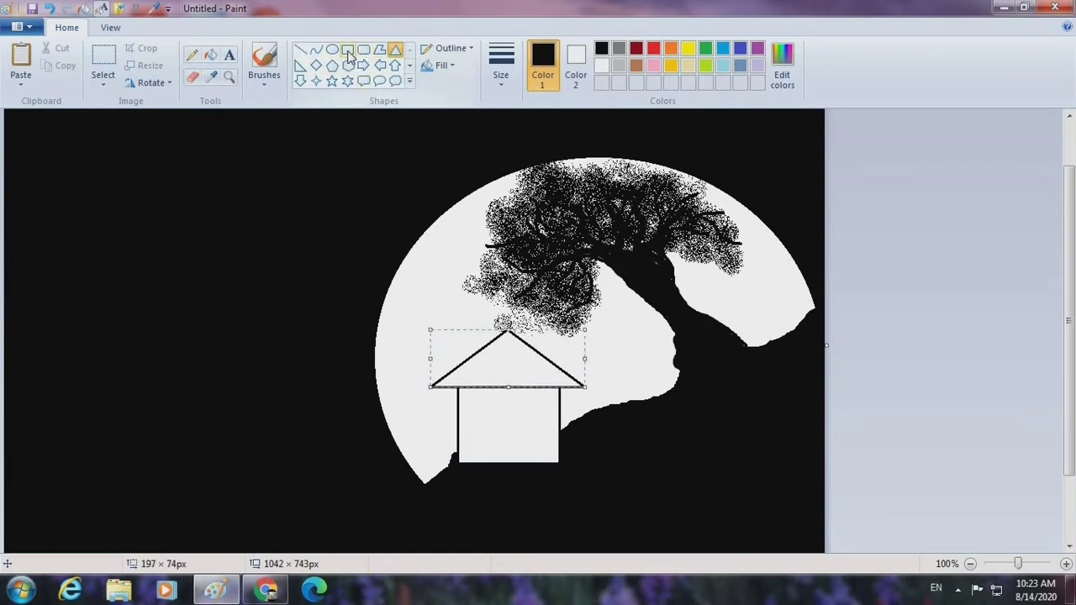
# Draw a rectangular door at the base of the house and a rounded-rectangle window about 36 × 40 px beside it
pyautogui.click(347, 49)
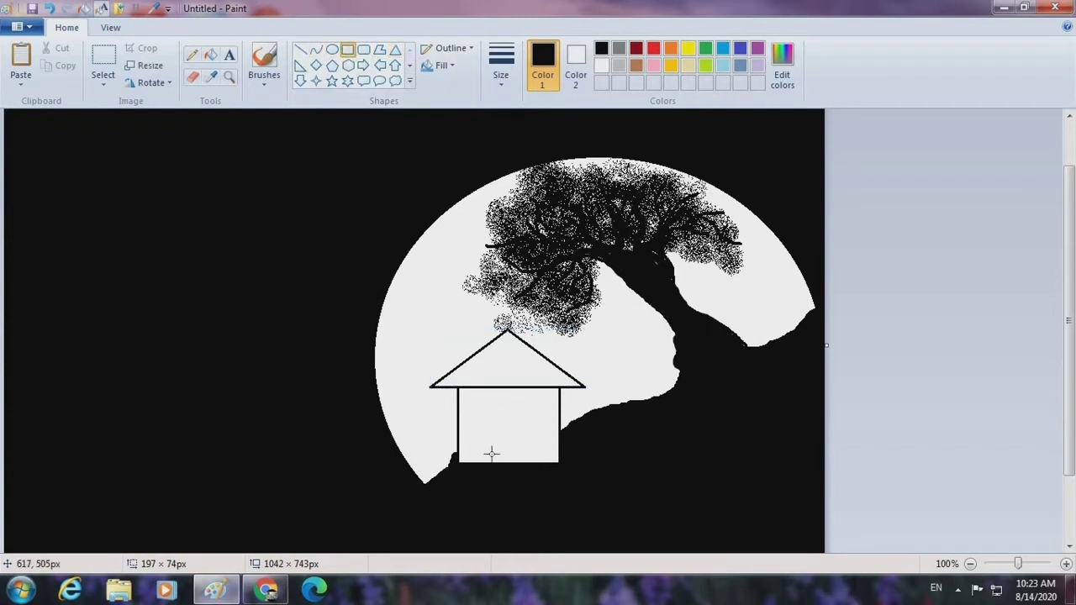
pyautogui.moveTo(485, 464); pyautogui.dragTo(554, 433)
pyautogui.click(363, 48)
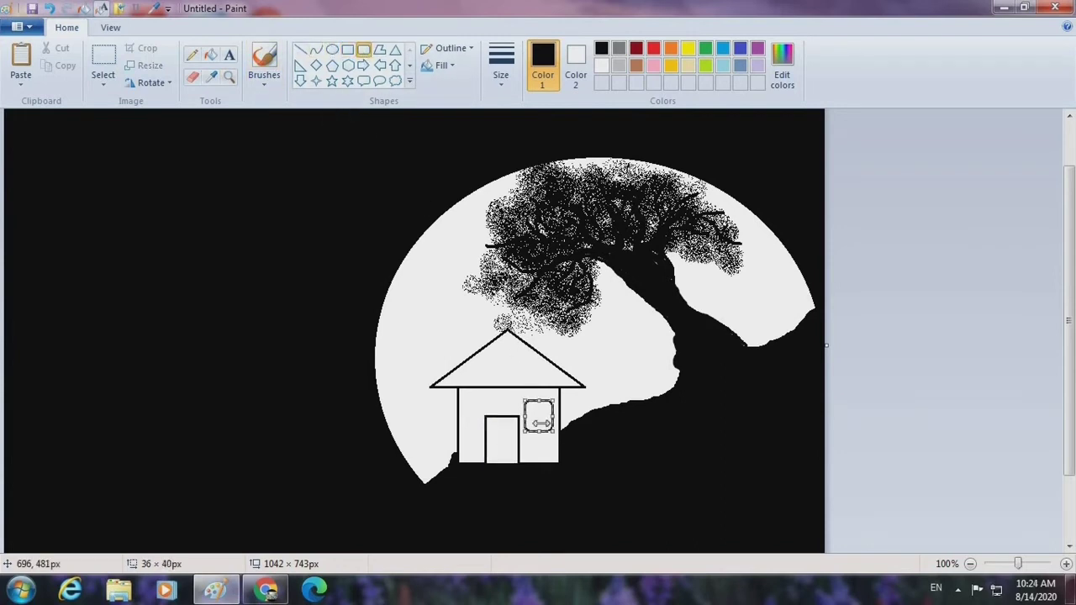
# Draw a round window about 37 × 33 px in the middle of the house's triangular roof
pyautogui.click(332, 48)
pyautogui.moveTo(491, 356)
pyautogui.mouseDown()
pyautogui.moveTo(530, 382)
pyautogui.moveTo(506, 366)
pyautogui.mouseUp()
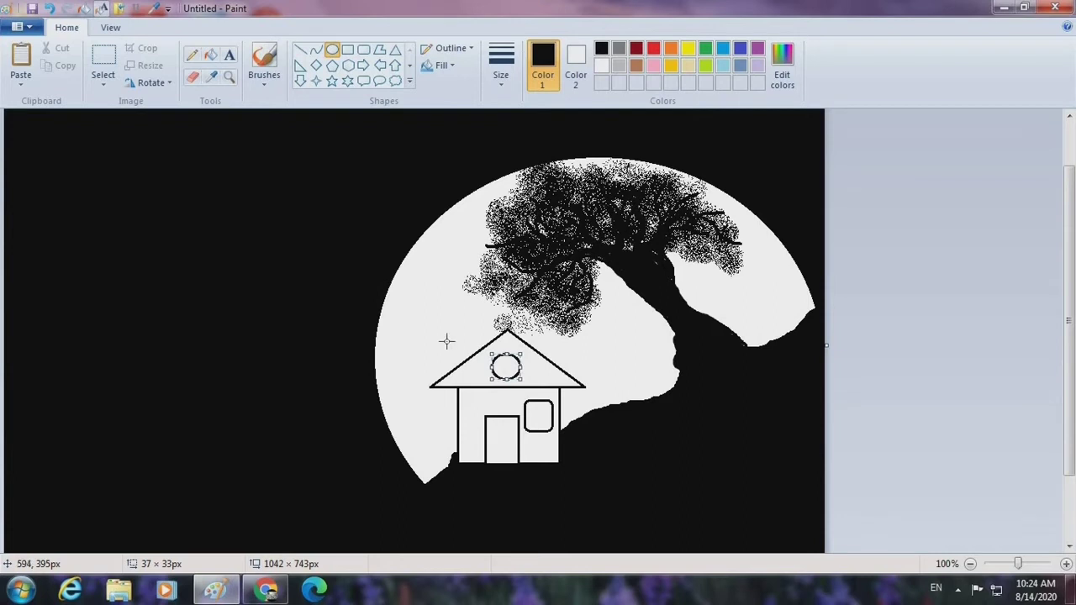
# Fill the house's triangular roof and its front wall with light grey
pyautogui.click(210, 55)
pyautogui.click(619, 66)
pyautogui.click(479, 376)
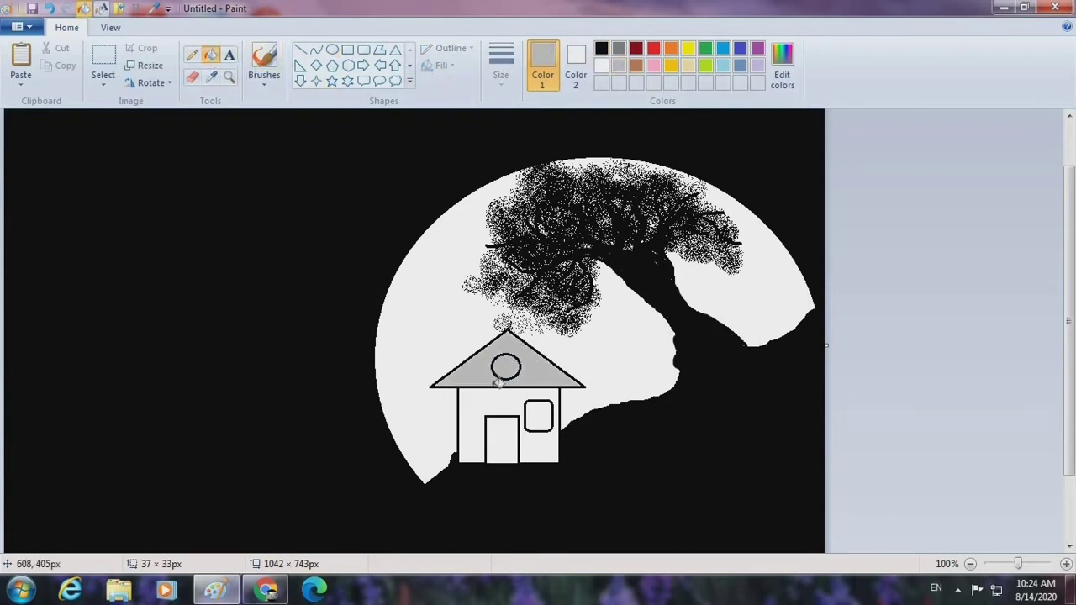
pyautogui.click(517, 416)
# Fill the round roof window, the rounded-rectangle window and the door with gold
pyautogui.click(677, 66)
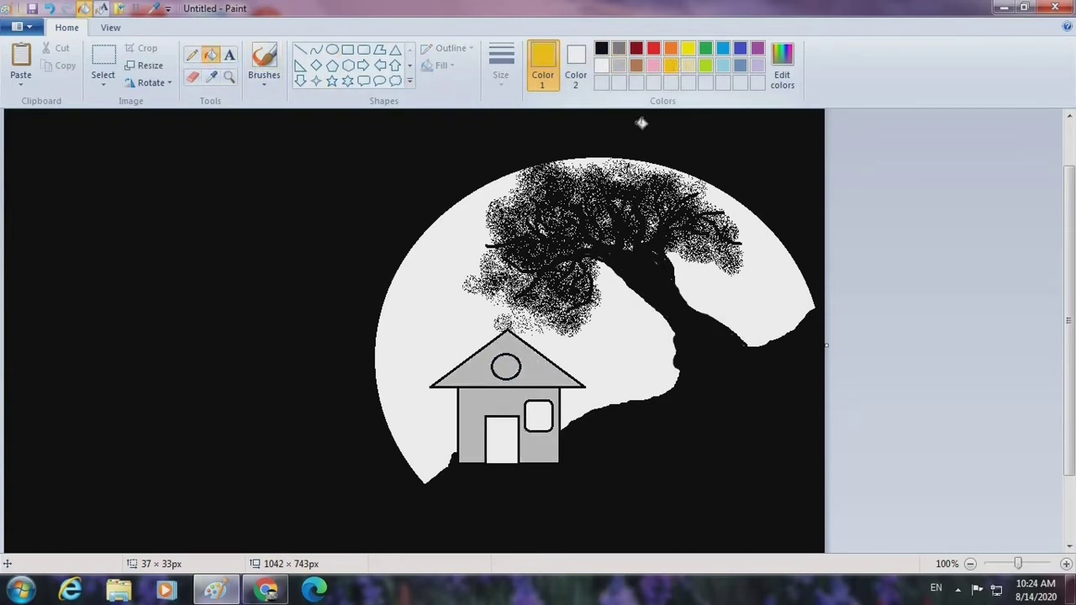
pyautogui.click(507, 364)
pyautogui.click(539, 415)
pyautogui.click(502, 439)
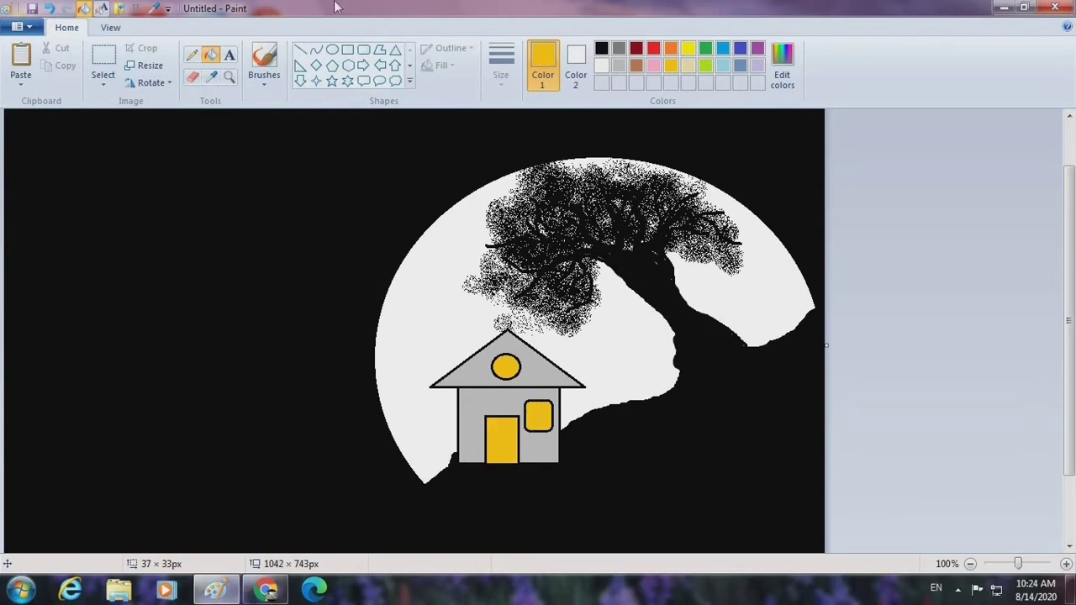
# Paint black bush silhouettes along the hillside on both sides of the house with a brush
pyautogui.click(264, 59)
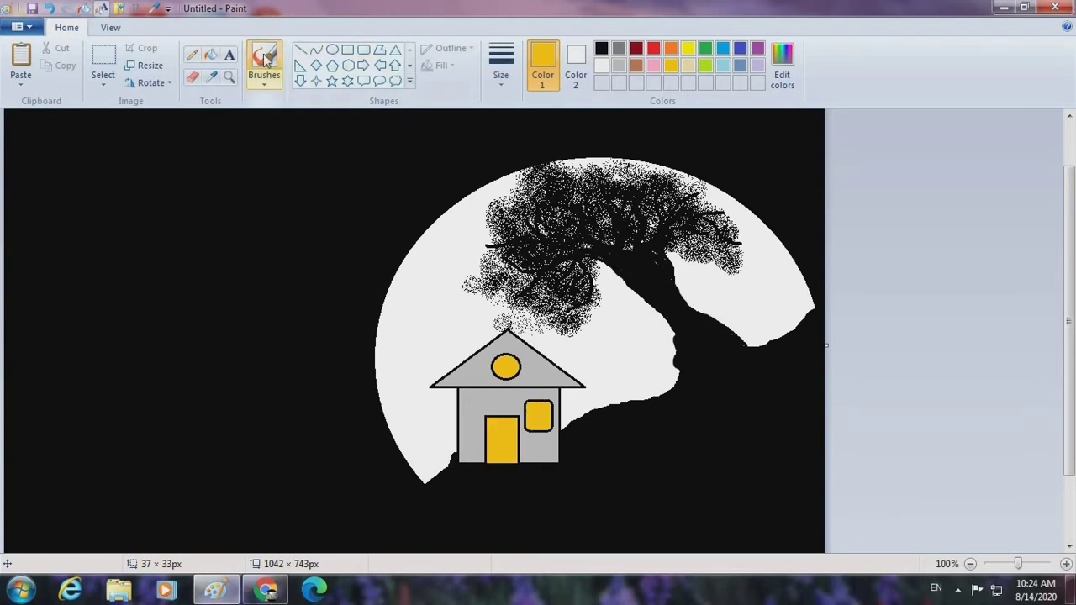
pyautogui.click(601, 49)
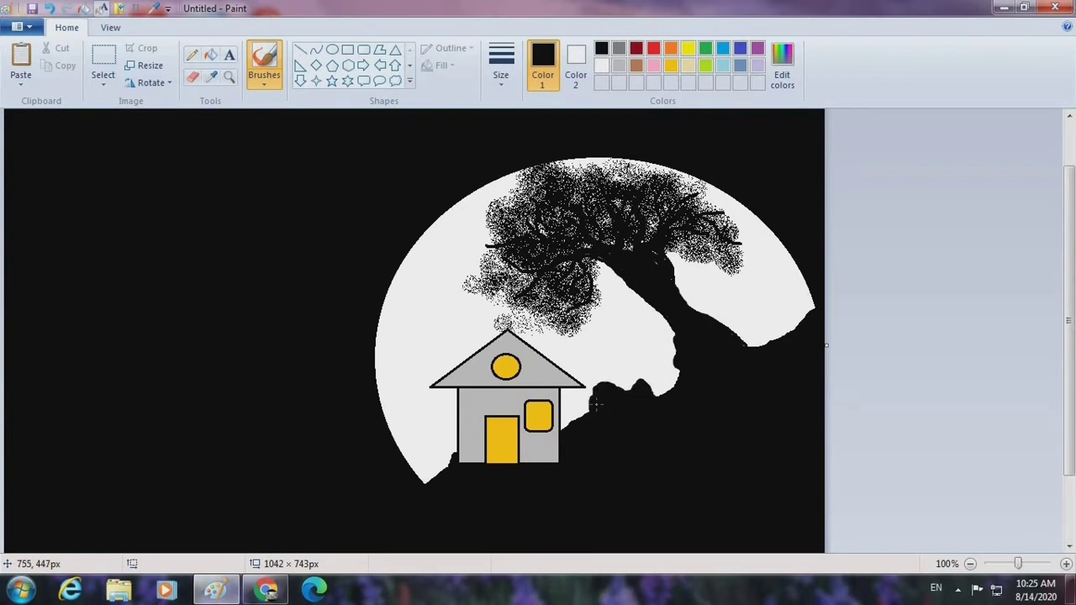
pyautogui.moveTo(439, 460); pyautogui.dragTo(431, 470)
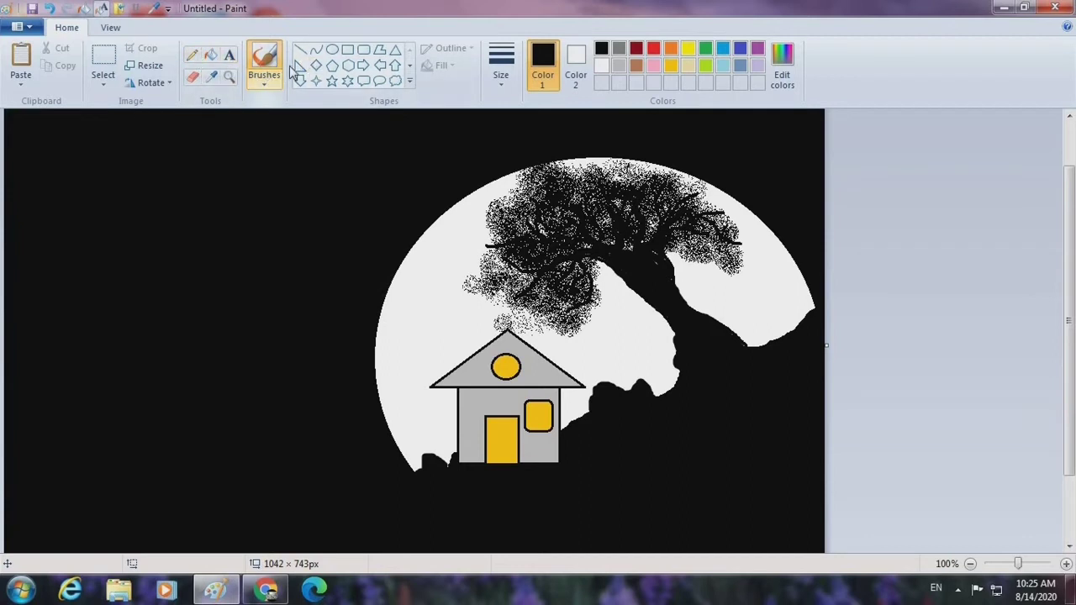
# Scatter large white star dots across the black sky, plus smaller ones with the second-thinnest brush size
pyautogui.click(601, 65)
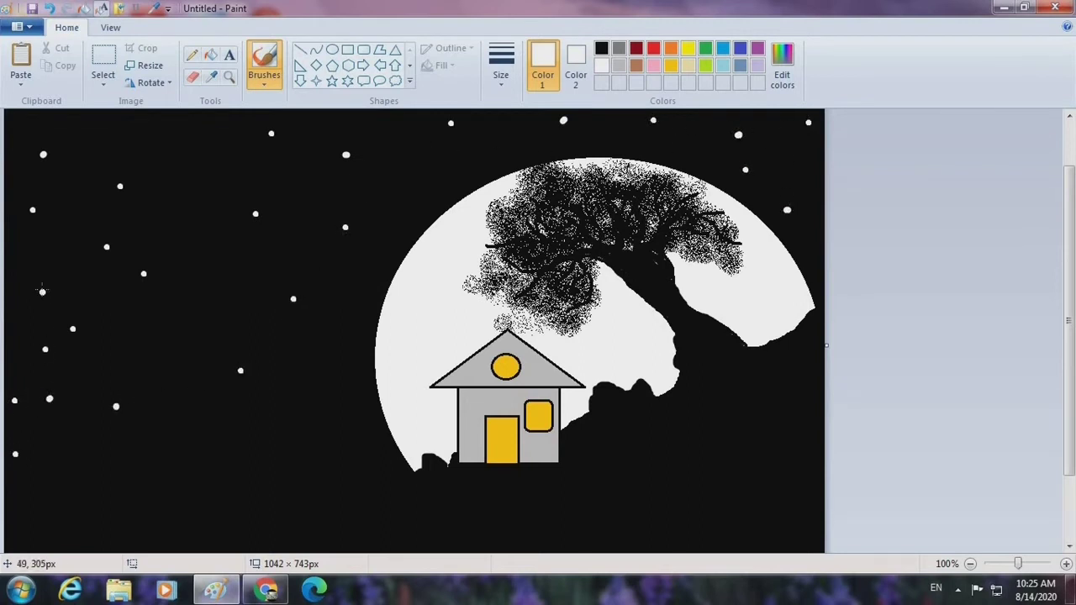
pyautogui.click(180, 145)
pyautogui.click(501, 67)
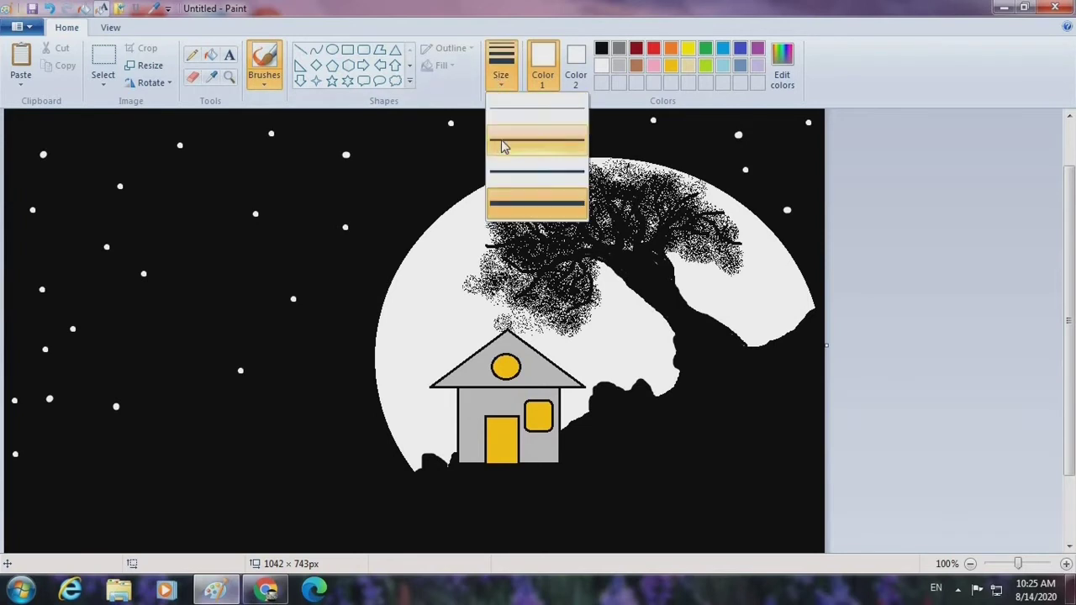
pyautogui.click(501, 144)
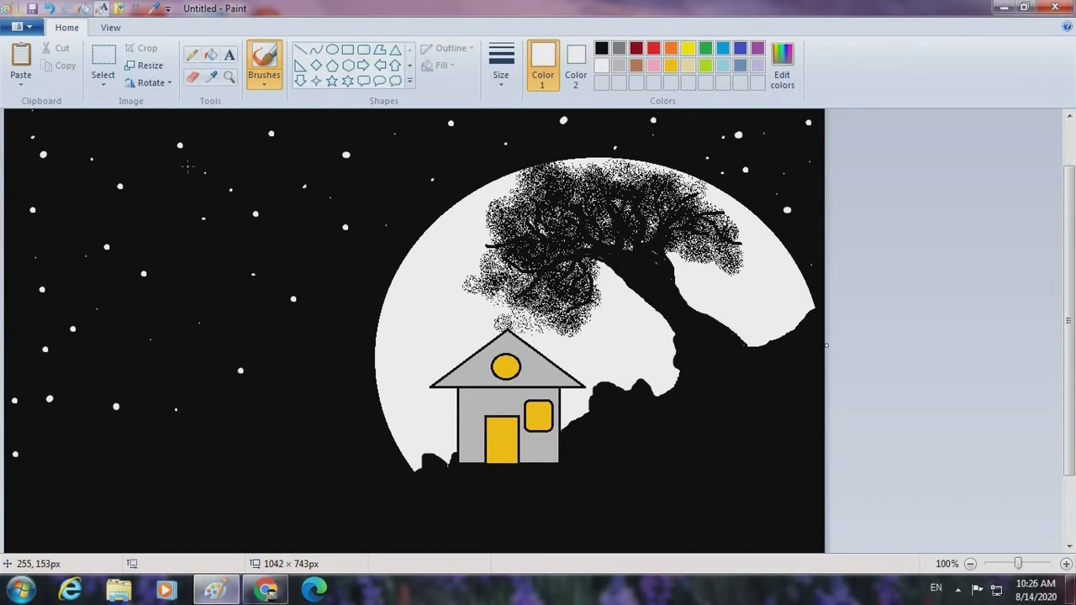
# Add fine white stars and short flecks among the larger stars, using brush strokes and the Pencil at different sizes
pyautogui.click(487, 75)
pyautogui.click(538, 136)
pyautogui.click(501, 65)
pyautogui.click(554, 115)
pyautogui.click(264, 68)
pyautogui.click(362, 106)
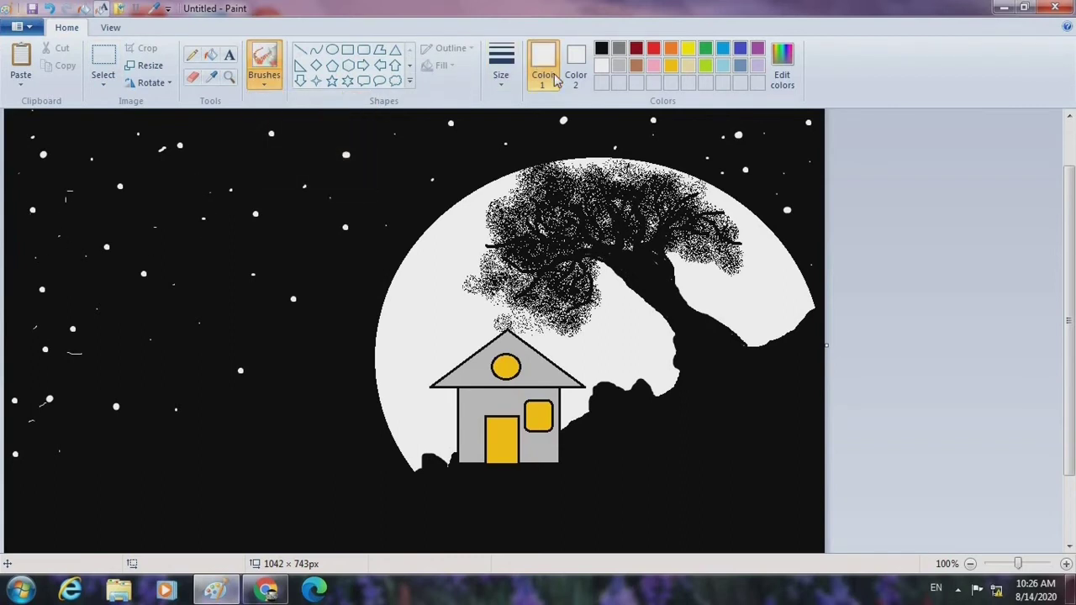
pyautogui.click(264, 90)
pyautogui.click(192, 55)
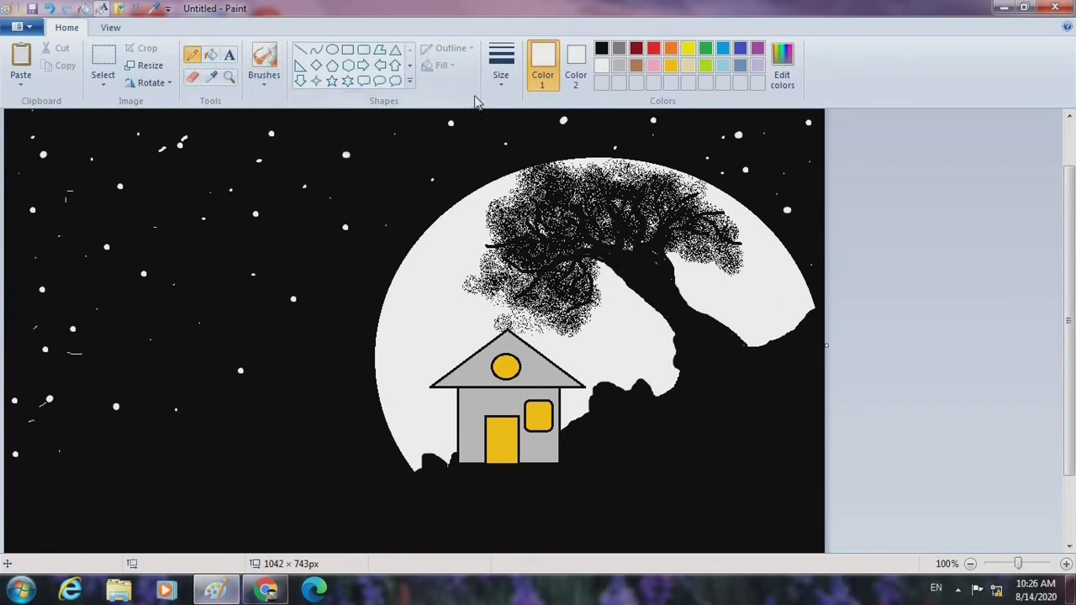
pyautogui.click(501, 63)
pyautogui.click(538, 210)
# Draw a bird's two wings in front of the moon with thick black curves, the right one about 29 × 9 px, undoing the white attempt
pyautogui.click(315, 49)
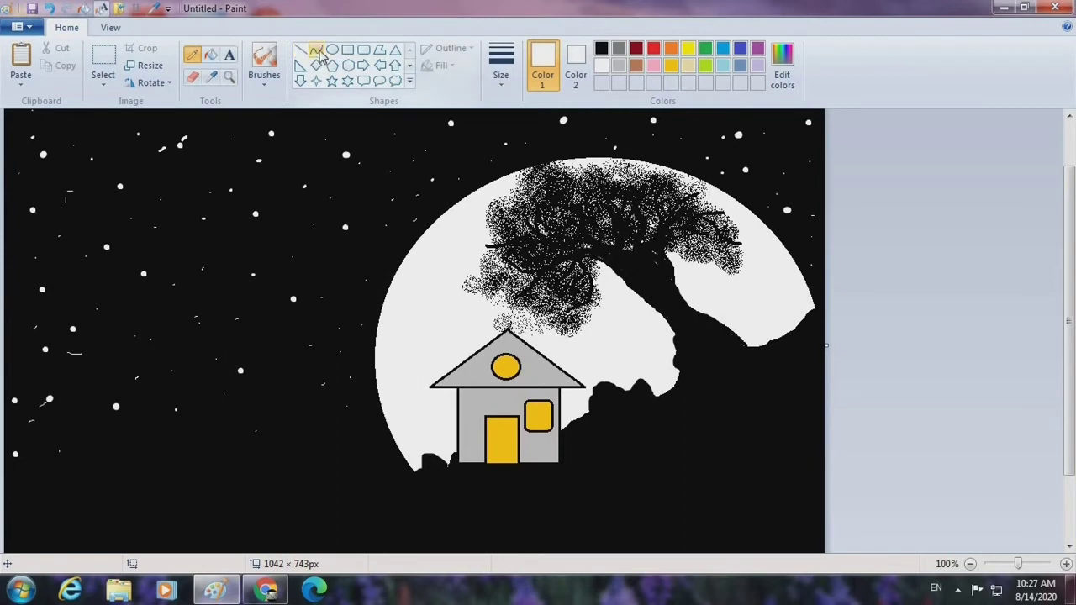
pyautogui.click(501, 66)
pyautogui.click(533, 206)
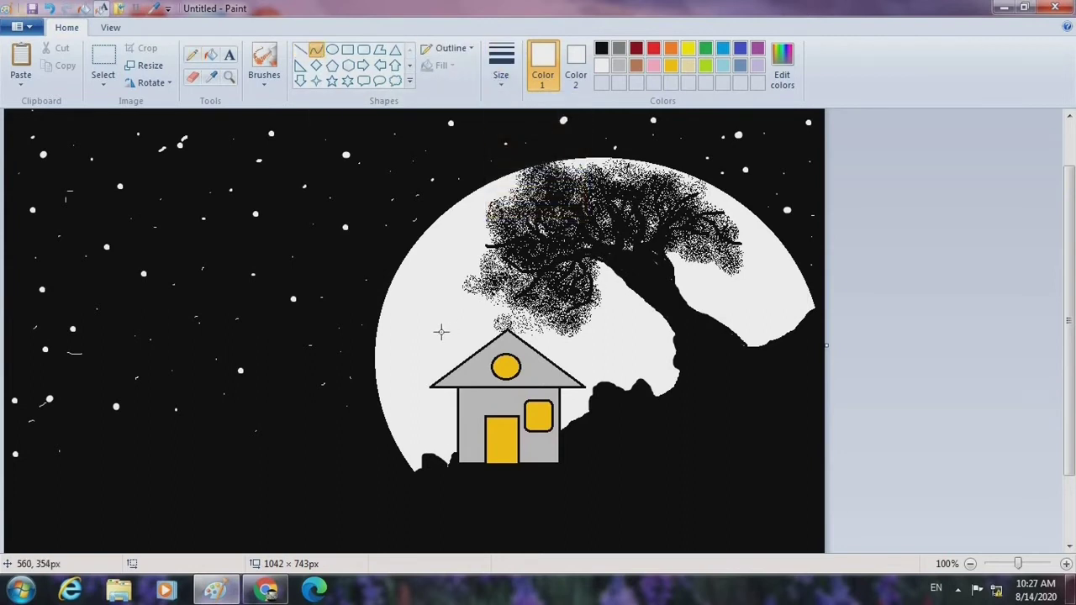
pyautogui.moveTo(446, 322); pyautogui.dragTo(430, 315)
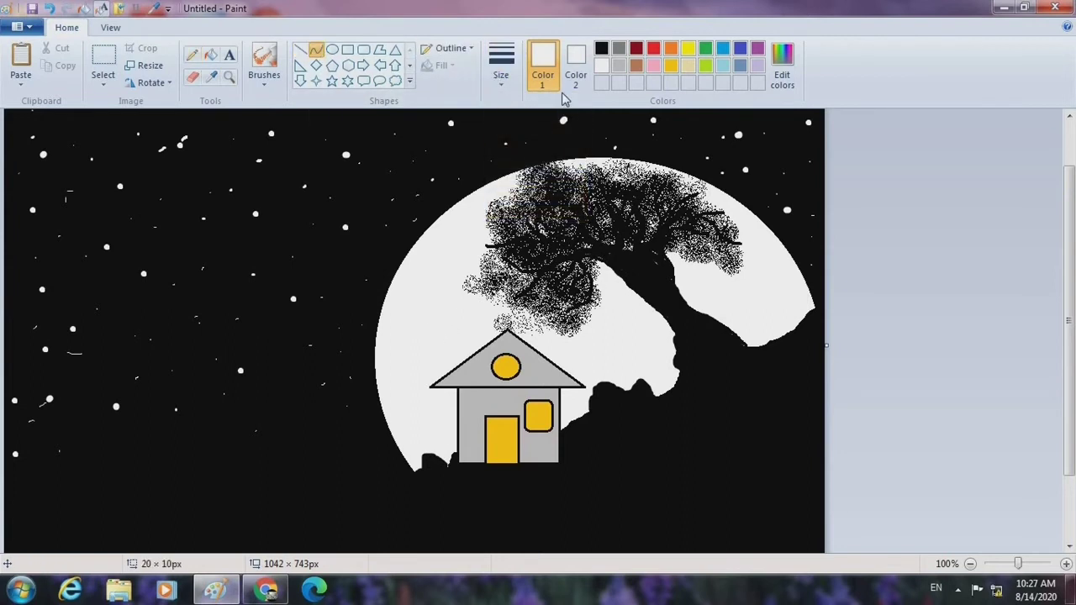
pyautogui.click(601, 48)
pyautogui.hotkey('ctrl', 'z')
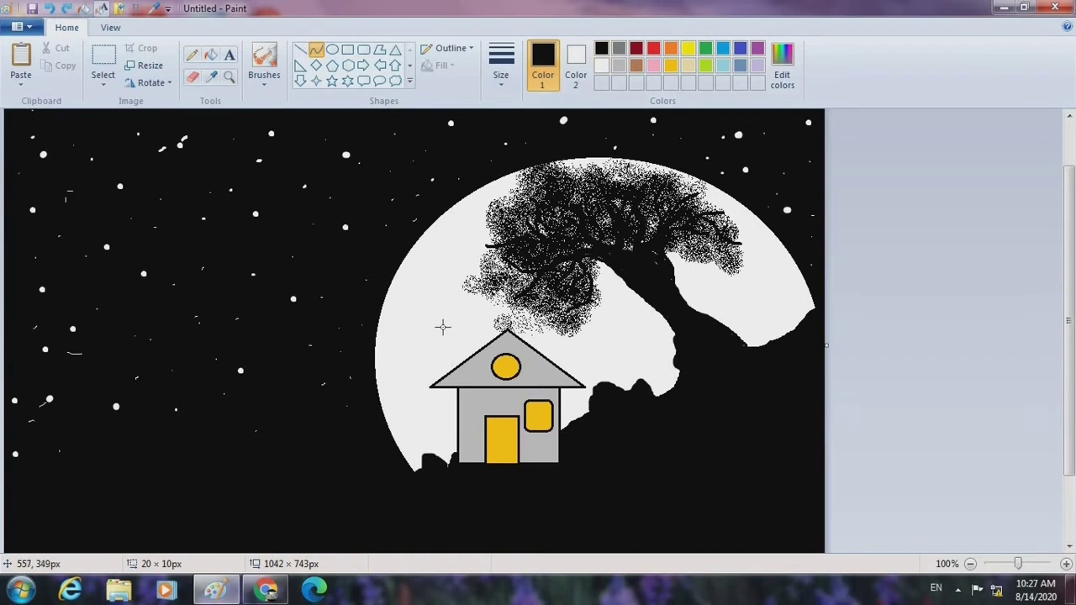
pyautogui.moveTo(443, 327)
pyautogui.mouseDown()
pyautogui.moveTo(415, 314)
pyautogui.moveTo(470, 316)
pyautogui.moveTo(443, 329)
pyautogui.moveTo(462, 334)
pyautogui.moveTo(451, 319)
pyautogui.moveTo(442, 324)
pyautogui.mouseUp()
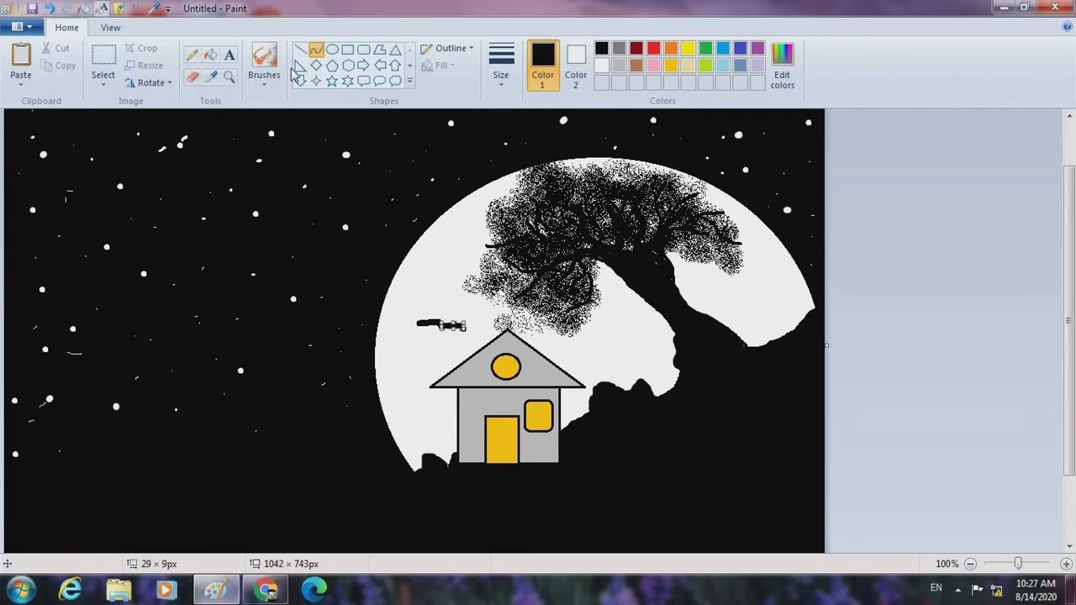
# Extend the bird's left wing into a tapered tip with thin black Pencil strokes, undoing a stray stroke
pyautogui.click(229, 77)
pyautogui.click(418, 280)
pyautogui.click(428, 291)
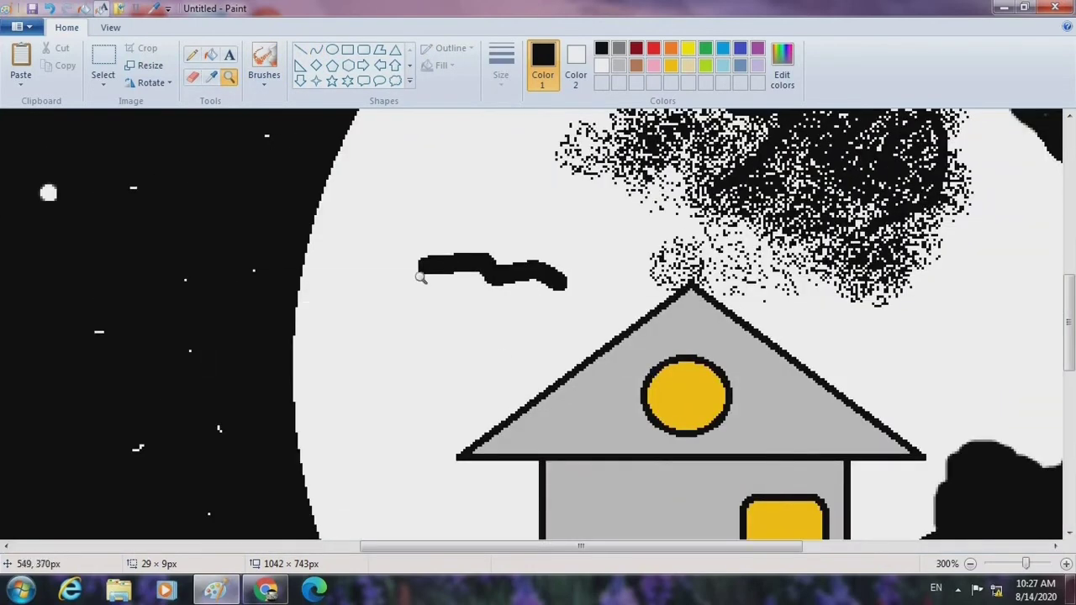
pyautogui.click(192, 55)
pyautogui.click(498, 80)
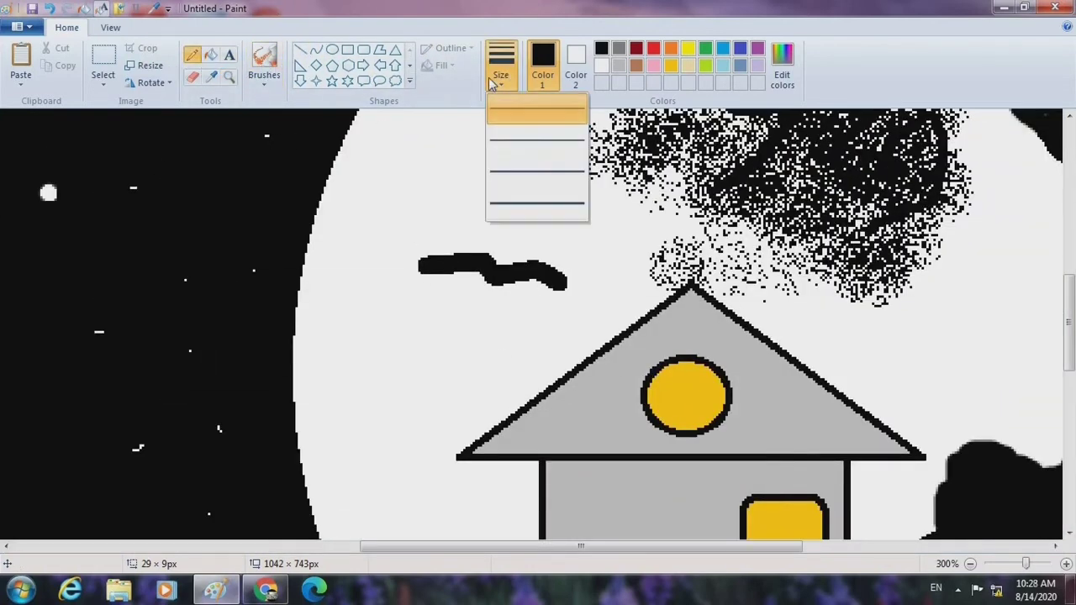
pyautogui.click(561, 105)
pyautogui.moveTo(427, 258)
pyautogui.mouseDown()
pyautogui.moveTo(408, 264)
pyautogui.moveTo(443, 271)
pyautogui.moveTo(412, 275)
pyautogui.moveTo(408, 265)
pyautogui.mouseUp()
pyautogui.hotkey('ctrl', 'z')
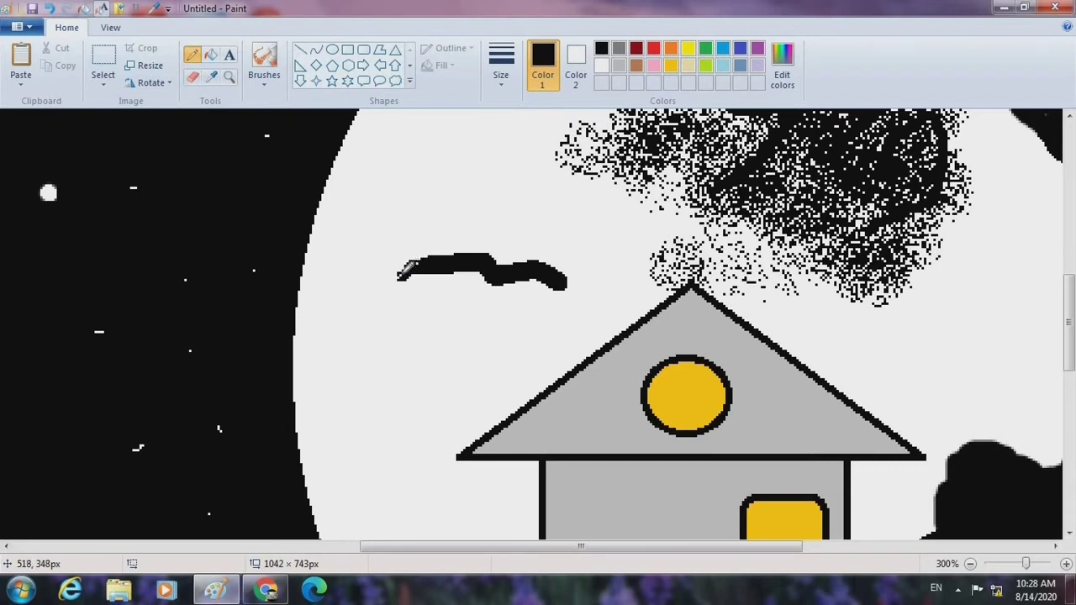
# Taper the bird's right wing tip and build up the upper edges of both wings in black
pyautogui.moveTo(551, 266); pyautogui.dragTo(584, 294)
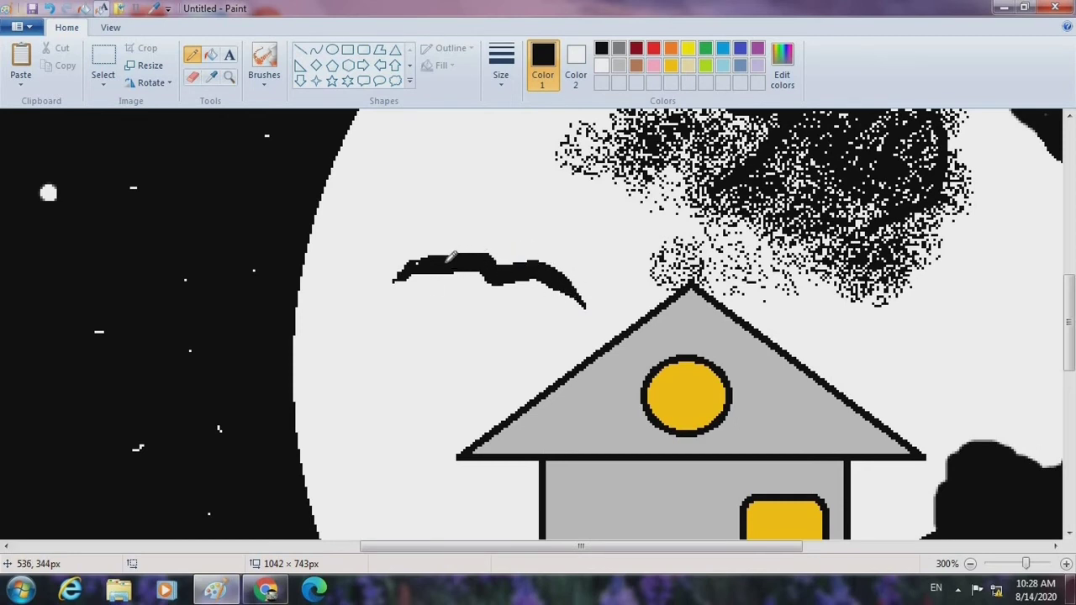
pyautogui.moveTo(459, 253)
pyautogui.mouseDown()
pyautogui.moveTo(500, 263)
pyautogui.moveTo(471, 248)
pyautogui.moveTo(442, 258)
pyautogui.moveTo(467, 244)
pyautogui.moveTo(501, 255)
pyautogui.moveTo(420, 260)
pyautogui.mouseUp()
pyautogui.moveTo(511, 263)
pyautogui.mouseDown()
pyautogui.moveTo(554, 259)
pyautogui.moveTo(566, 272)
pyautogui.moveTo(544, 257)
pyautogui.moveTo(560, 271)
pyautogui.moveTo(535, 261)
pyautogui.moveTo(555, 261)
pyautogui.moveTo(492, 259)
pyautogui.mouseUp()
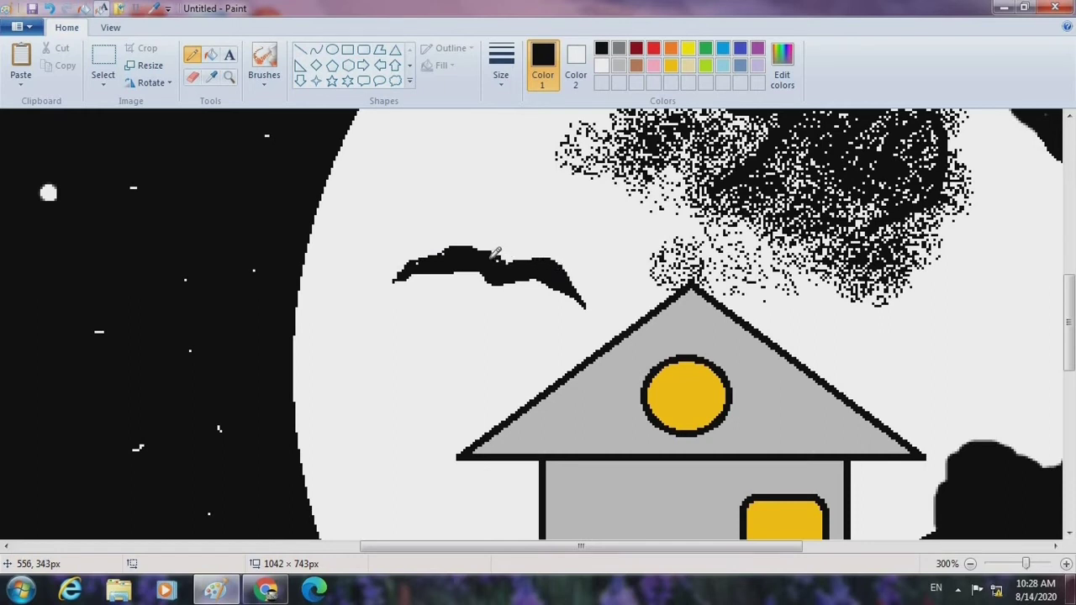
# Trim the underside of the bird's wings with a reduced Eraser and add a pointed black tail below its body with the Pencil
pyautogui.click(229, 76)
pyautogui.rightClick(447, 240)
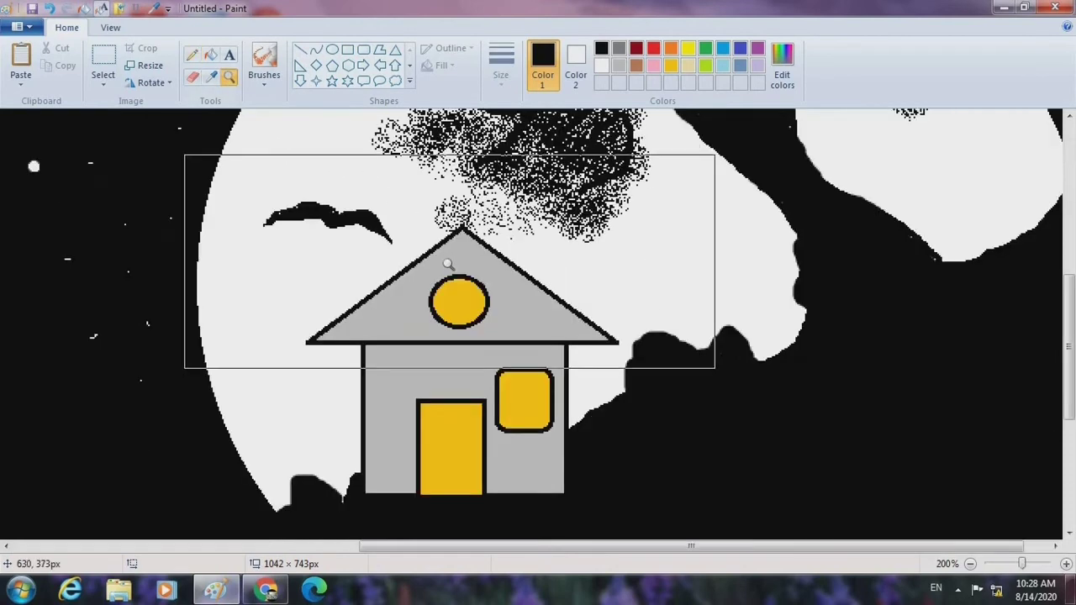
pyautogui.rightClick(452, 191)
pyautogui.click(502, 247)
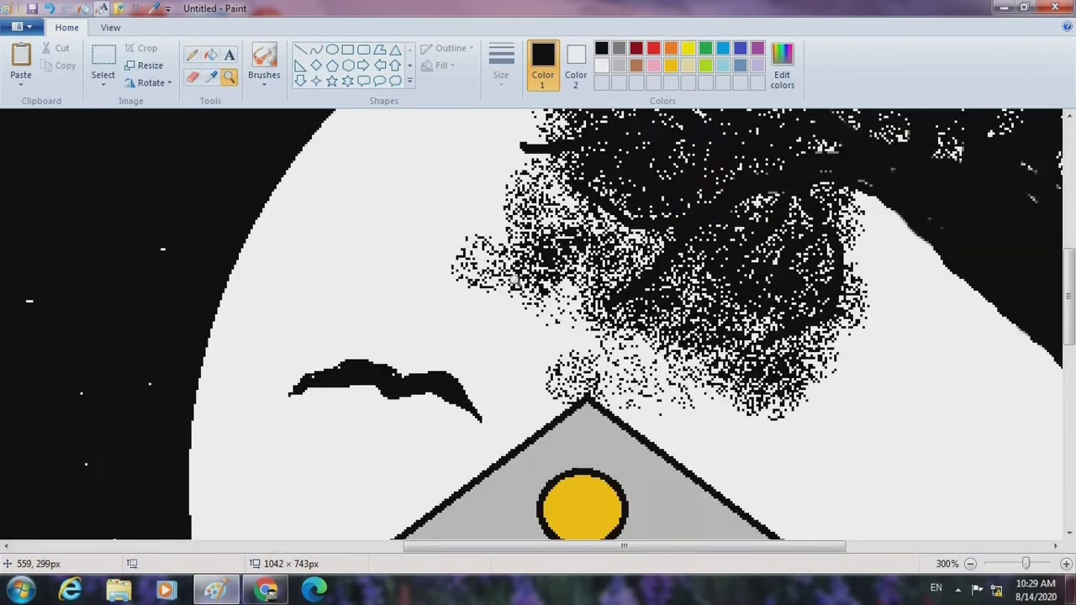
pyautogui.click(195, 80)
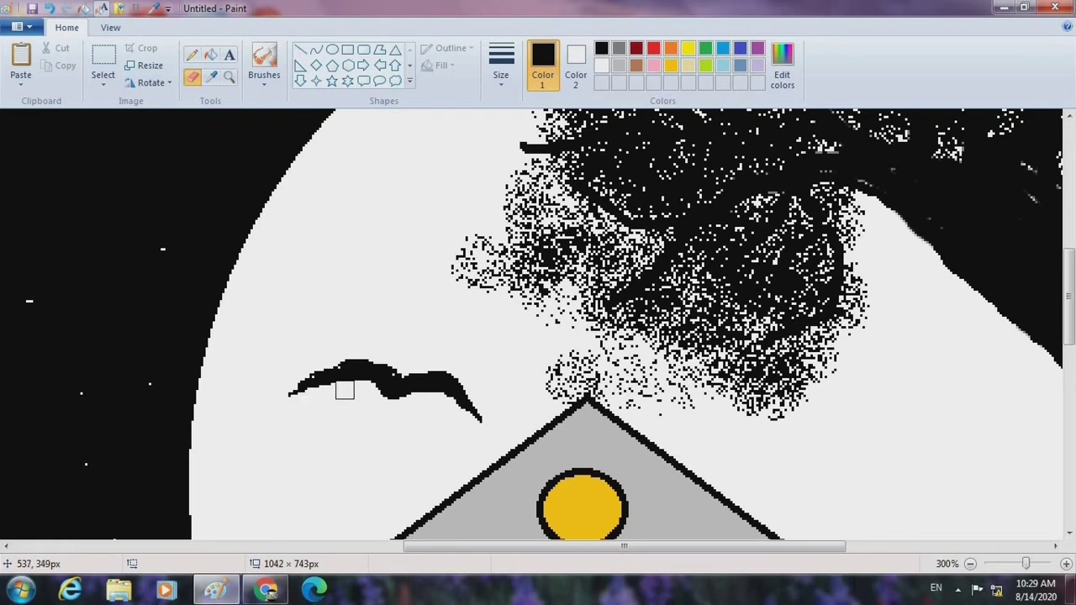
pyautogui.hotkey('ctrl', '-')
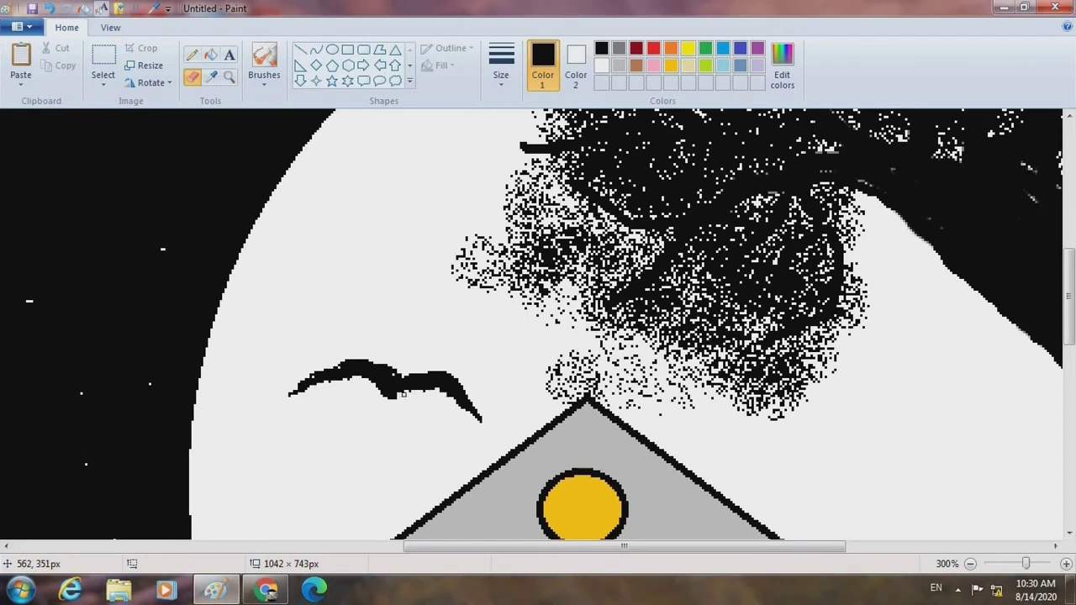
pyautogui.click(192, 55)
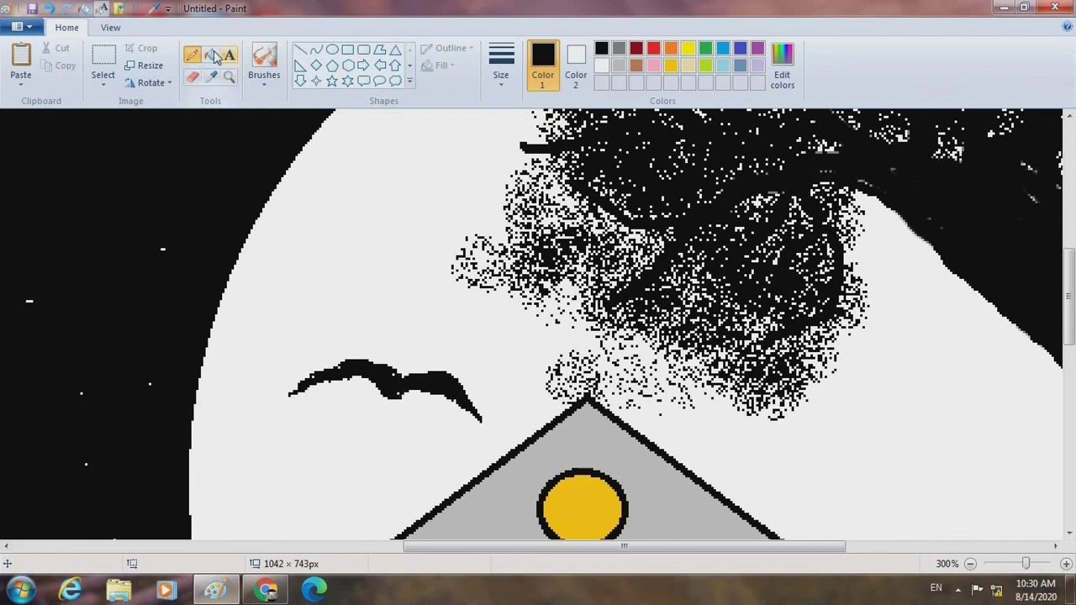
pyautogui.moveTo(385, 395); pyautogui.dragTo(395, 403)
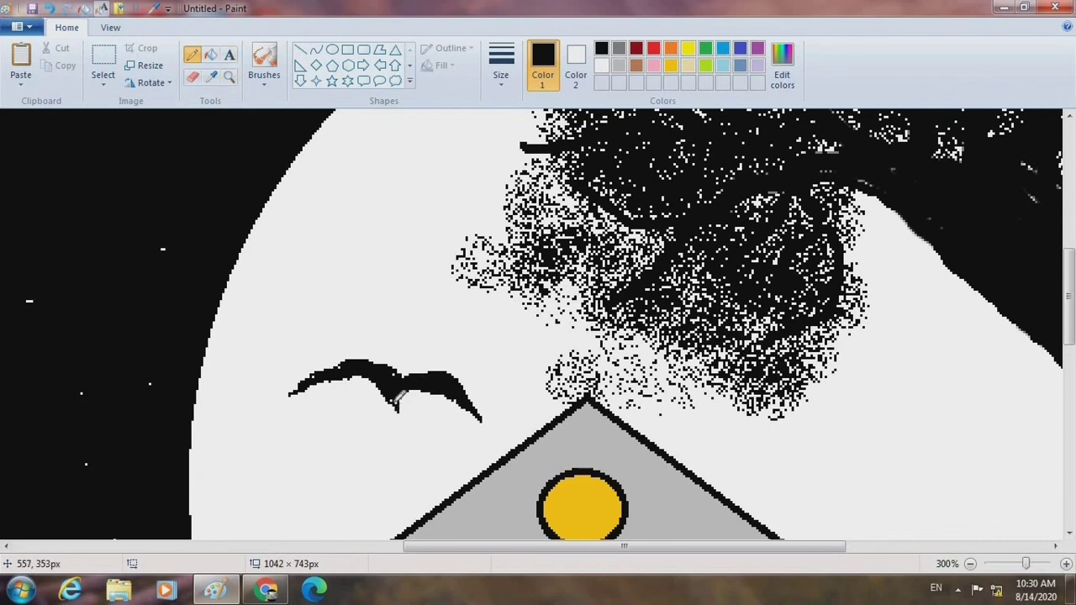
# Return to 100% zoom and inspect the whole night scene, including in full screen
pyautogui.click(228, 77)
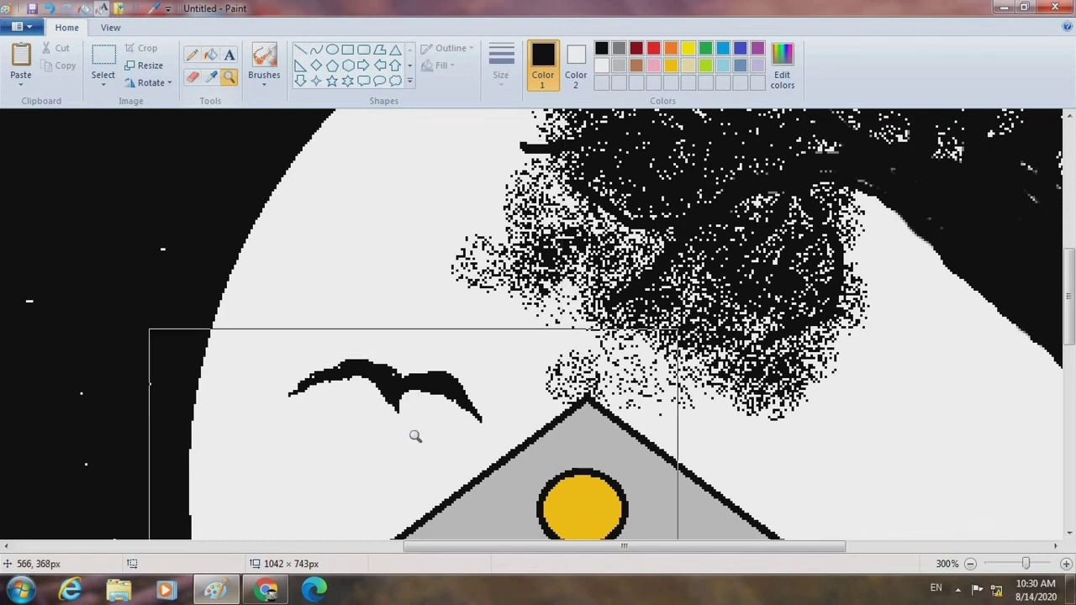
pyautogui.rightClick(413, 437)
pyautogui.rightClick(413, 437)
pyautogui.scroll(3, 538, 418)
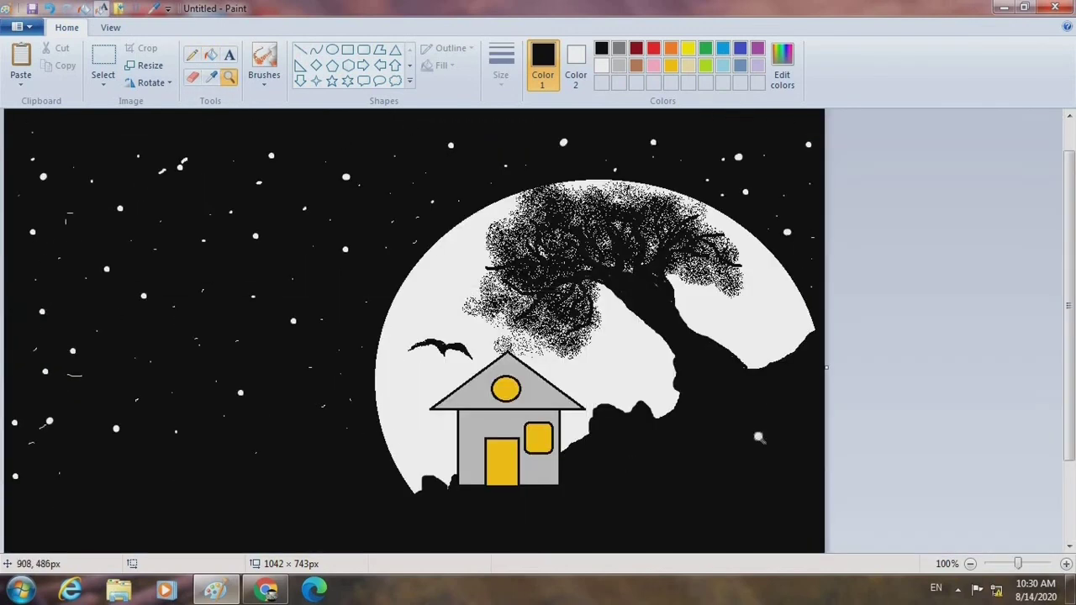
pyautogui.scroll(-1, 917, 309)
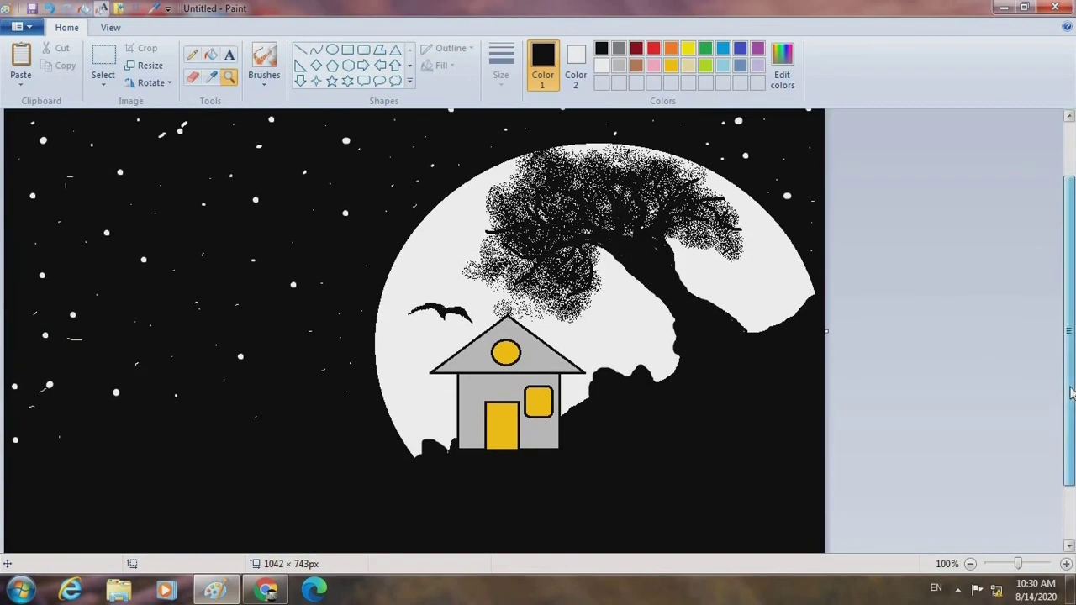
pyautogui.scroll(-2, 887, 454)
pyautogui.scroll(3, 901, 414)
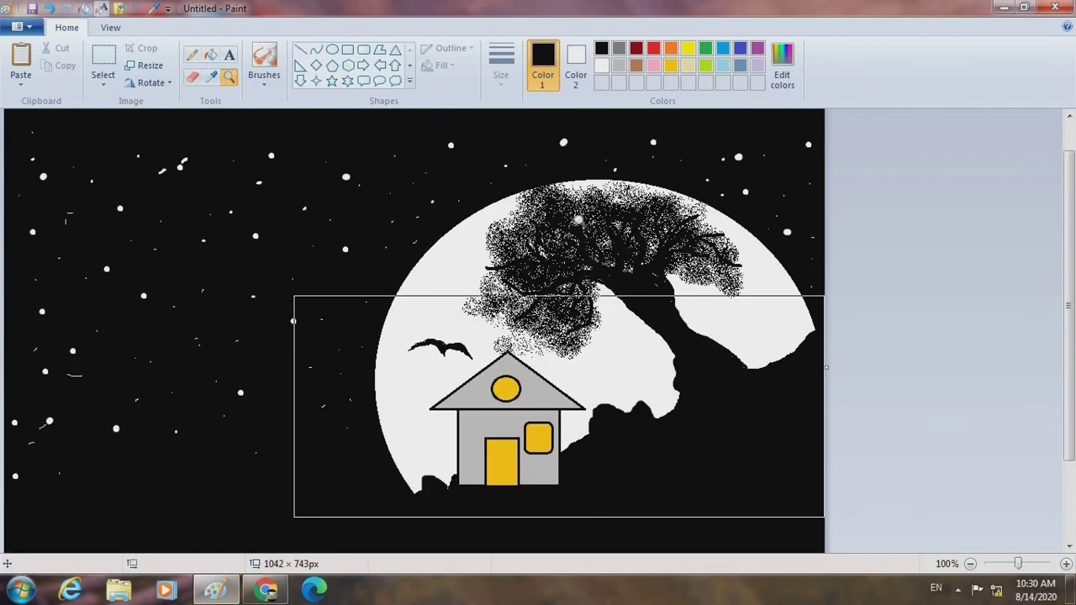
pyautogui.click(106, 30)
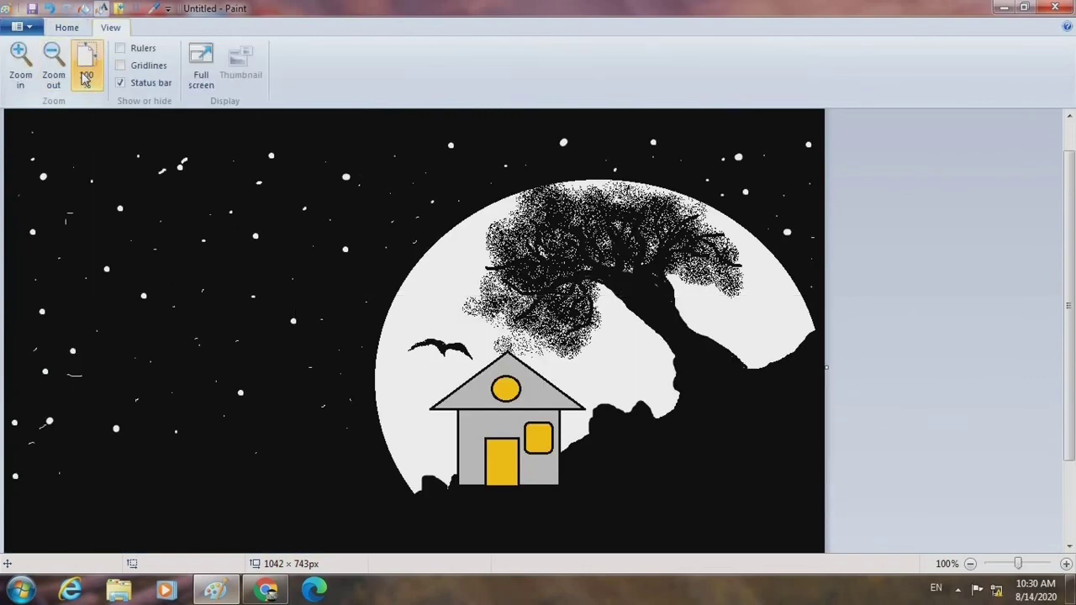
pyautogui.click(201, 67)
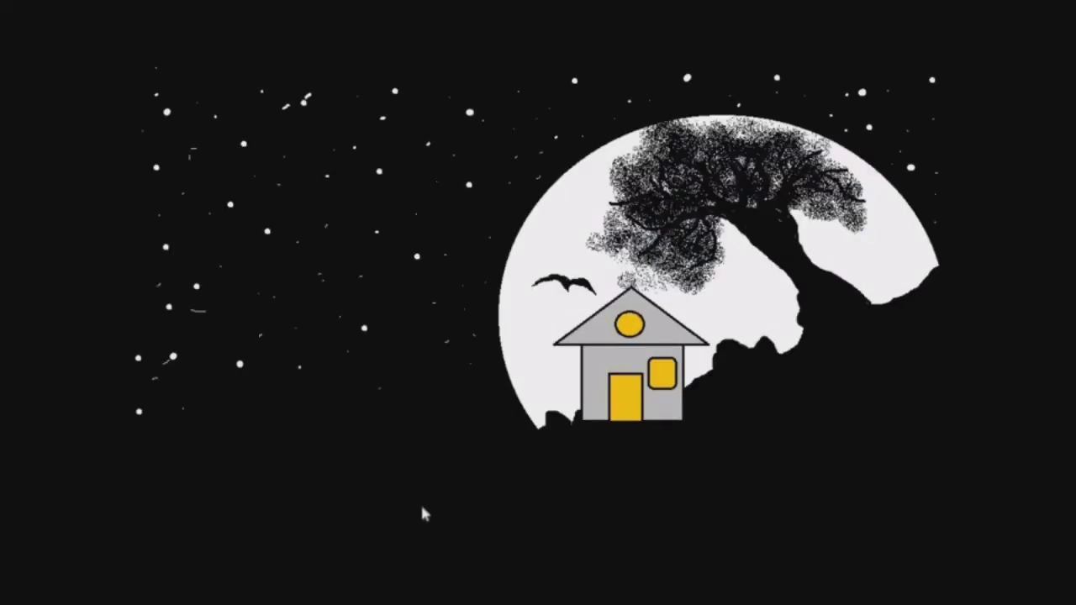